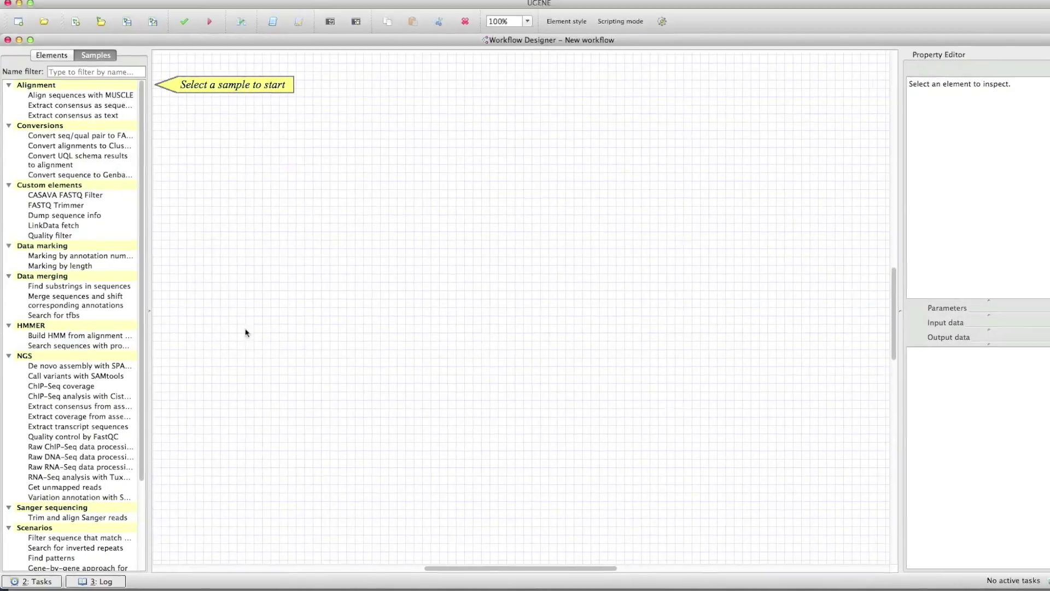
- Scroll to Scenarios and preview the In silico PCR sample's description card
{"action": "scroll", "coordinate": [221, 292], "scroll_direction": "down", "scroll_amount": 5}
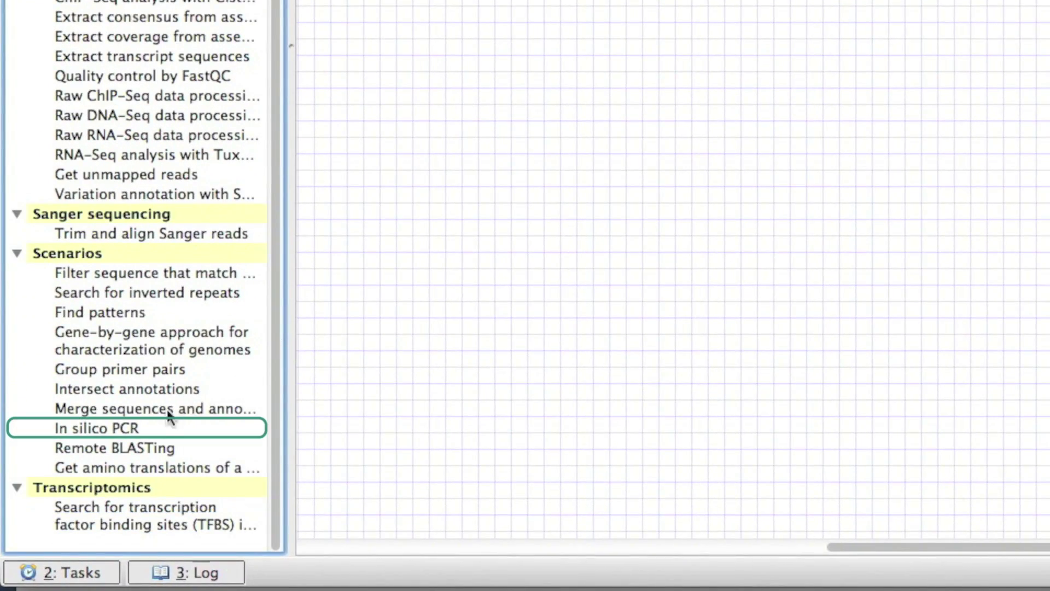
{"action": "left_click", "coordinate": [159, 428]}
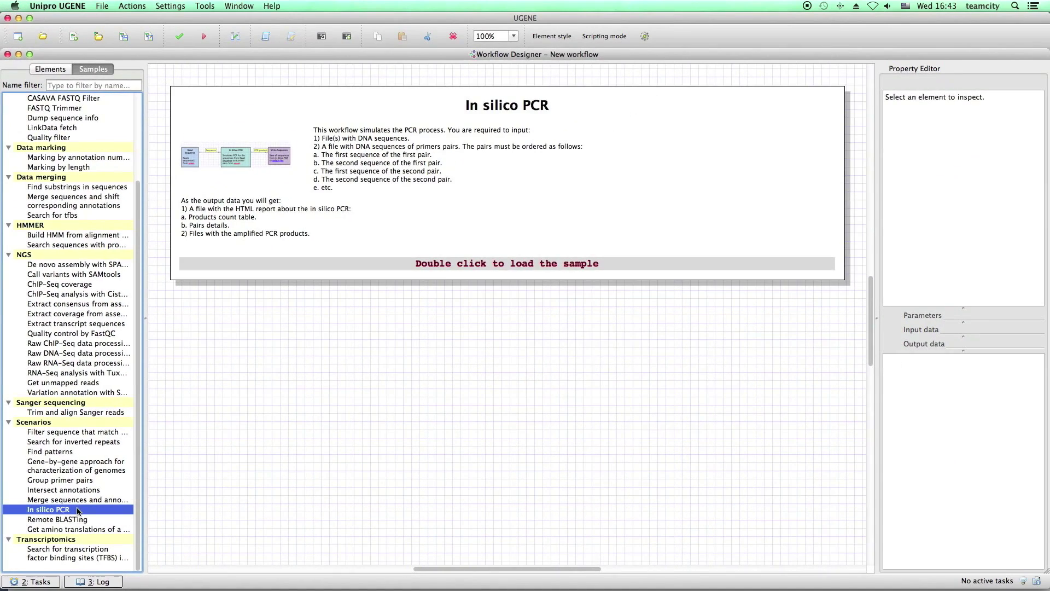
- Load the In silico PCR sample and add the cloning vector sequence files to Read Sequence
{"action": "double_click", "coordinate": [77, 510]}
{"action": "left_click", "coordinate": [401, 383]}
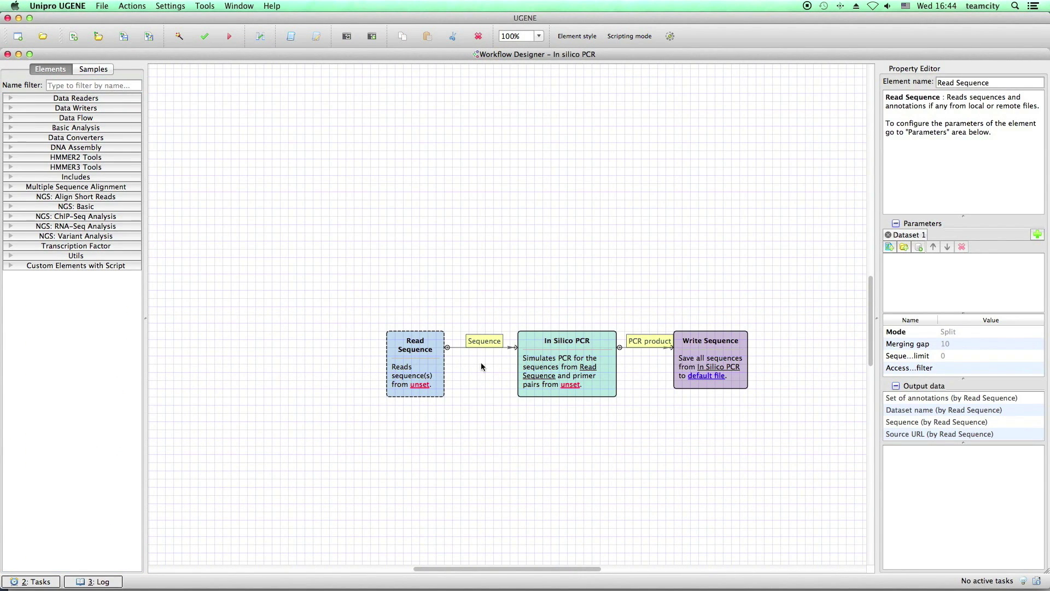
{"action": "left_click", "coordinate": [891, 247]}
{"action": "left_click", "coordinate": [661, 199], "text": "shift"}
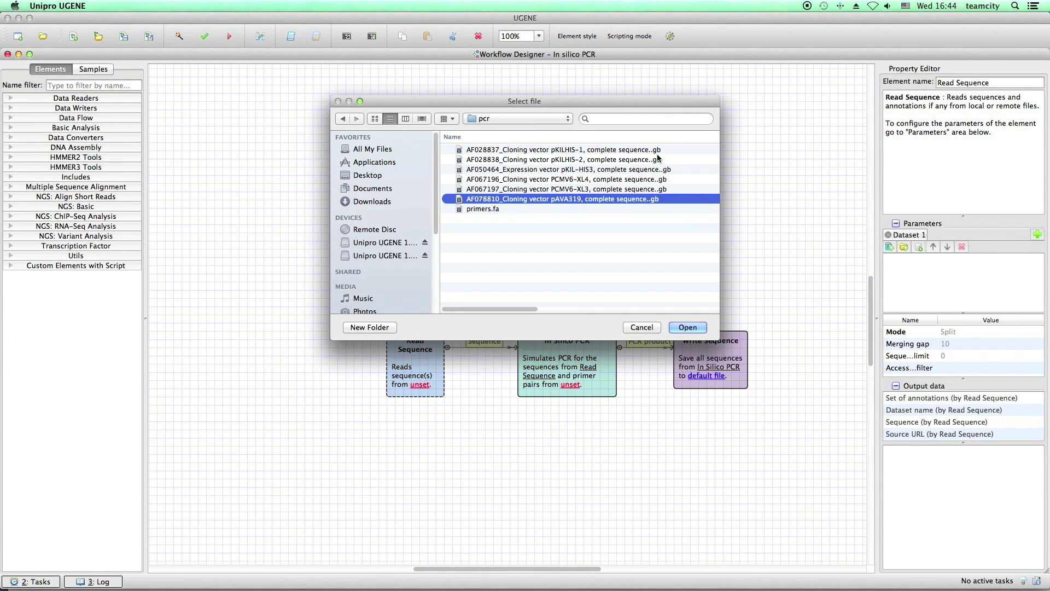
{"action": "left_click", "coordinate": [688, 328]}
- Set primers.fa as the In Silico PCR primers file, run the workflow, and open report.html
{"action": "left_click", "coordinate": [599, 357]}
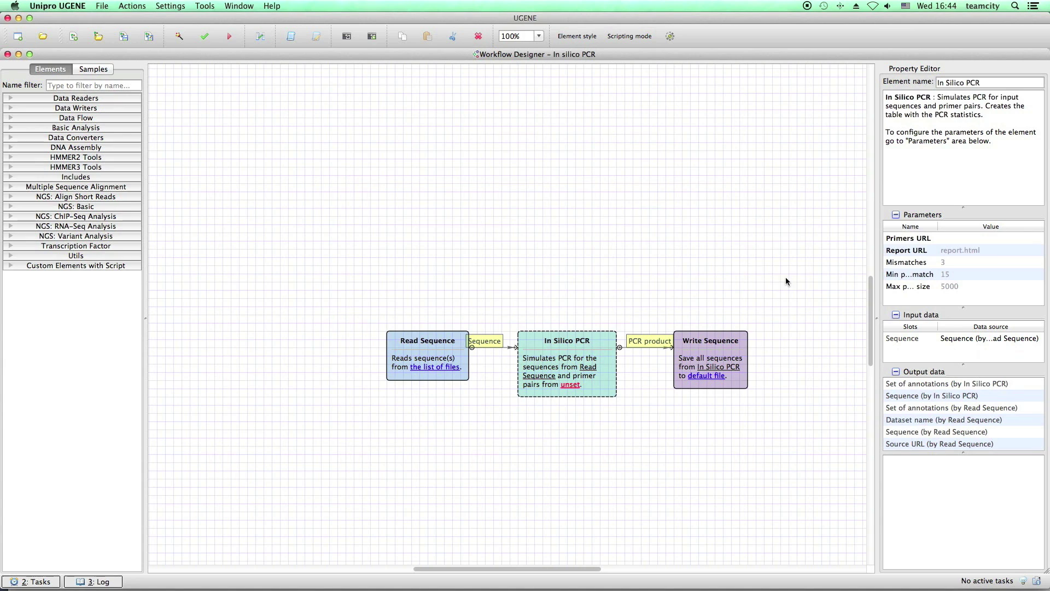
{"action": "left_click", "coordinate": [960, 237]}
{"action": "left_click", "coordinate": [1037, 238]}
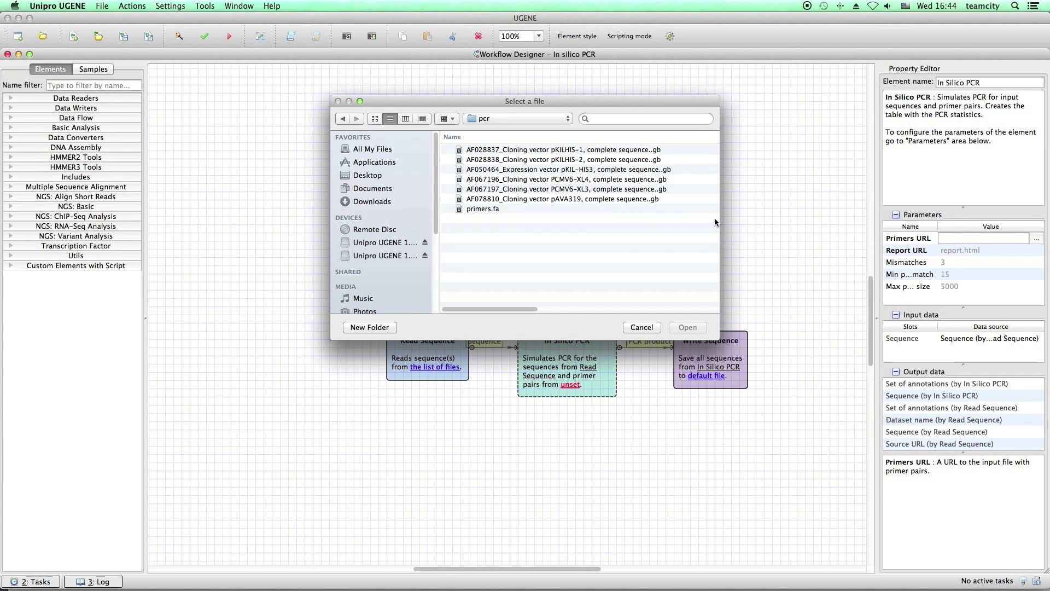
{"action": "left_click", "coordinate": [634, 208]}
{"action": "left_click", "coordinate": [688, 327]}
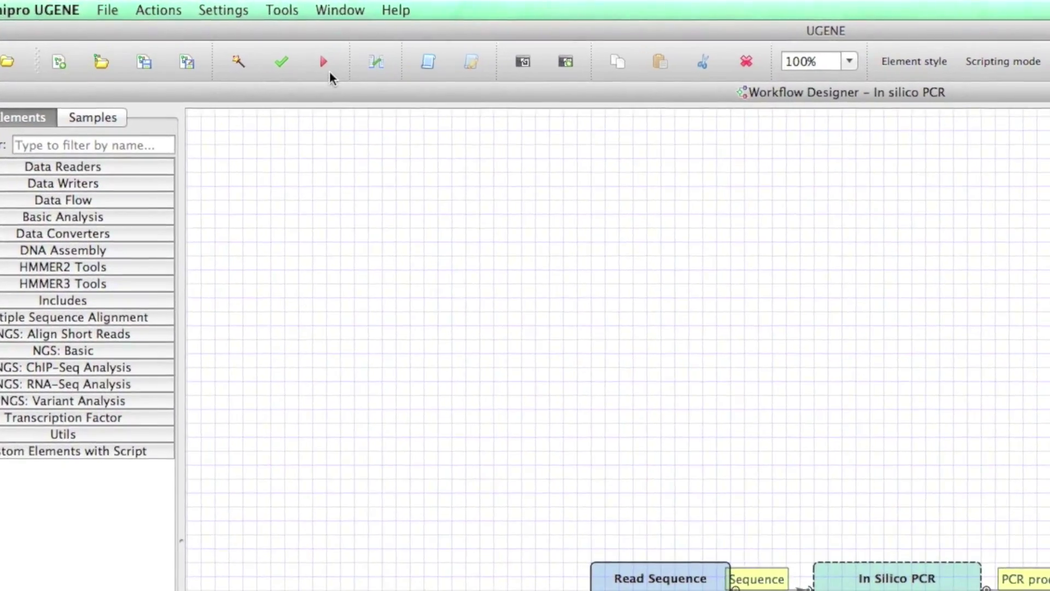
{"action": "left_click", "coordinate": [259, 44]}
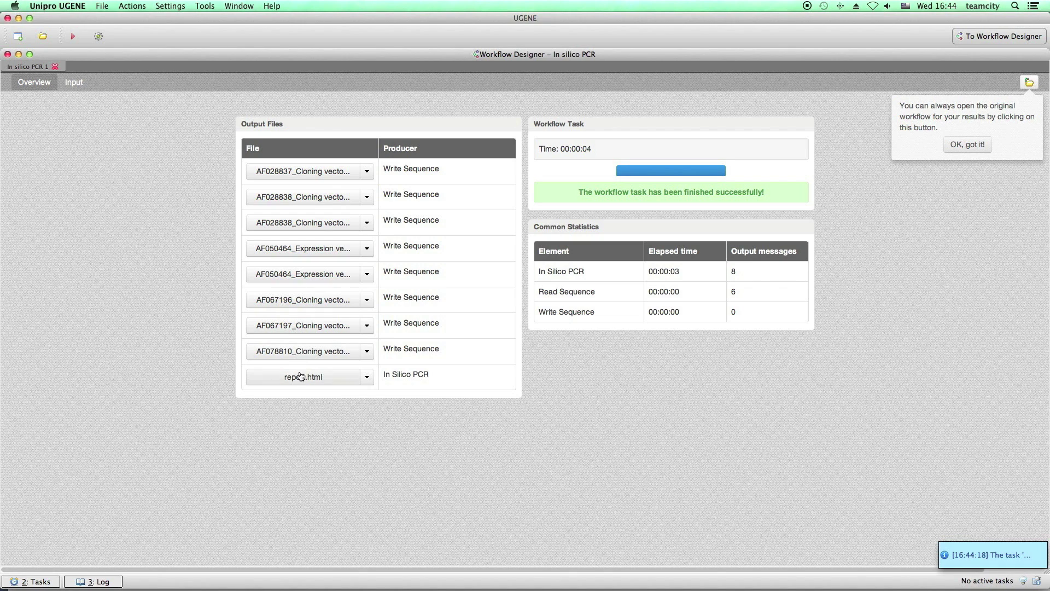
{"action": "left_click", "coordinate": [302, 377]}
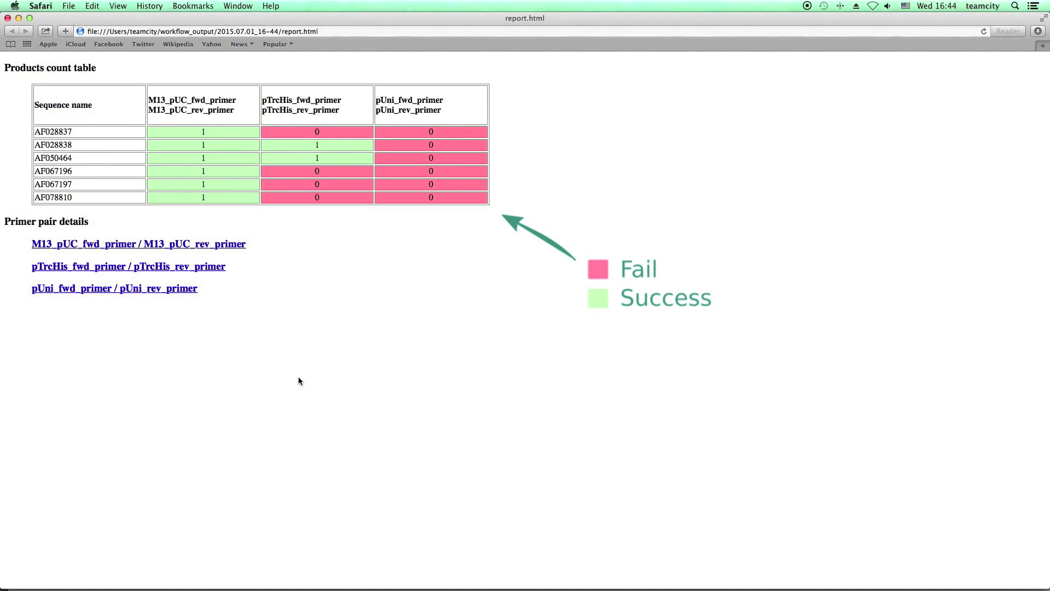
- Expand the pUni, pTrcHis and M13_pUC primer pair details and scroll through them
{"action": "left_click", "coordinate": [192, 289]}
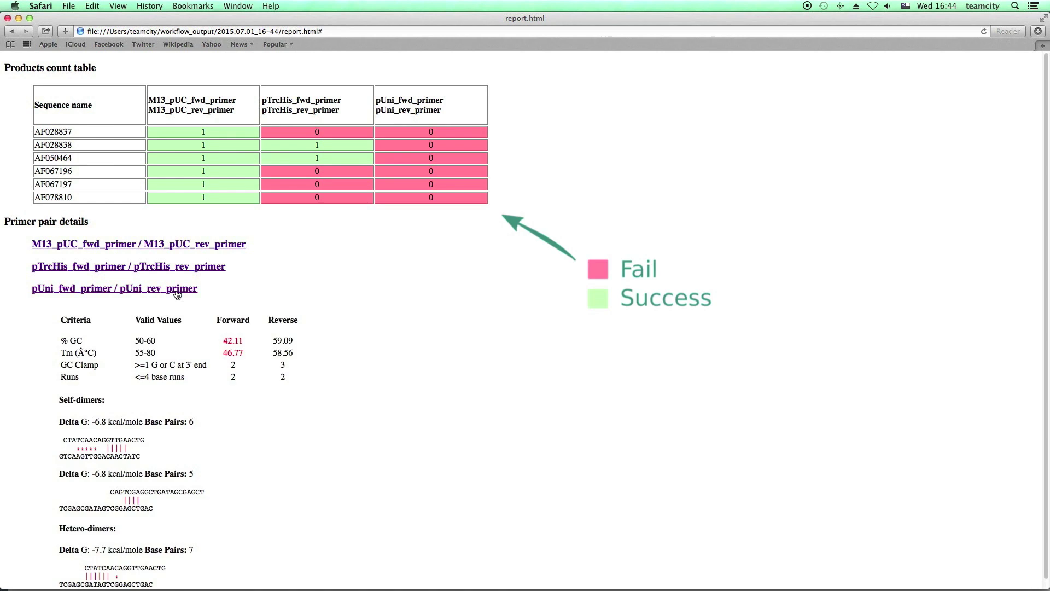
{"action": "left_click", "coordinate": [177, 271]}
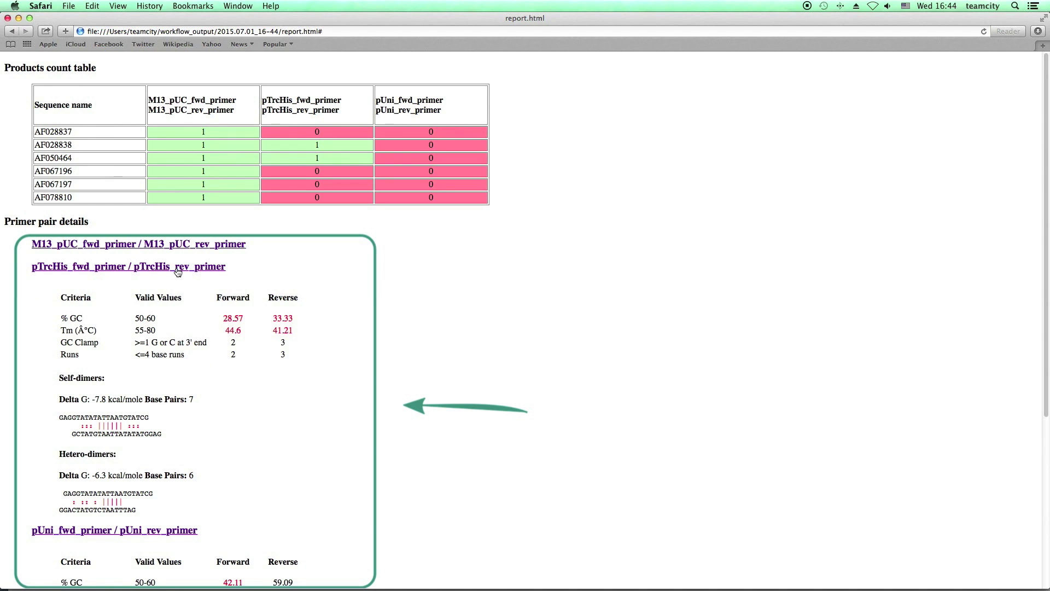
{"action": "left_click", "coordinate": [183, 245]}
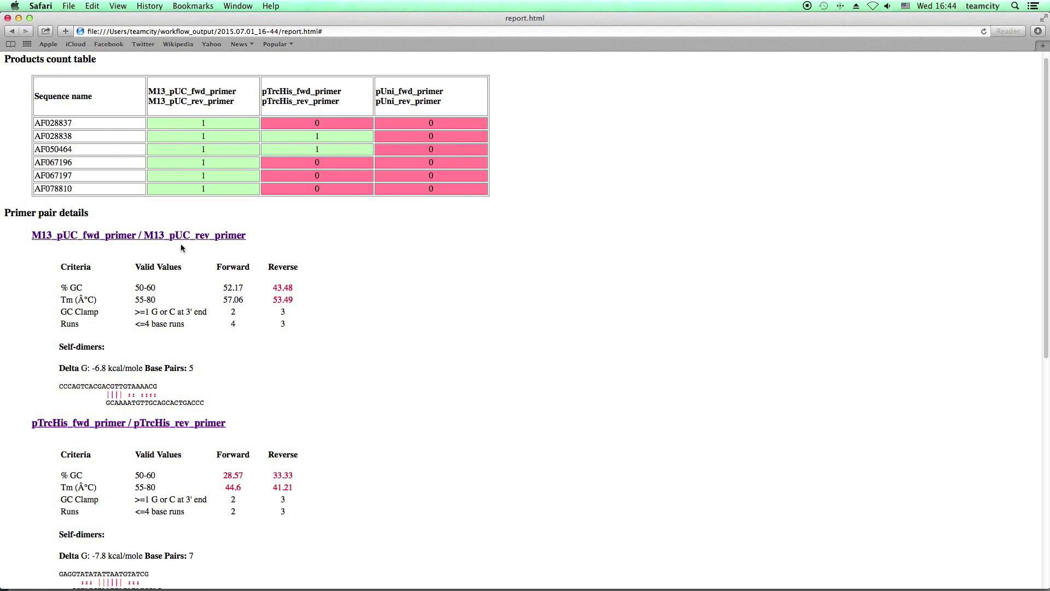
{"action": "scroll", "coordinate": [182, 245], "scroll_direction": "down", "scroll_amount": 2}
{"action": "scroll", "coordinate": [181, 245], "scroll_direction": "down", "scroll_amount": 5}
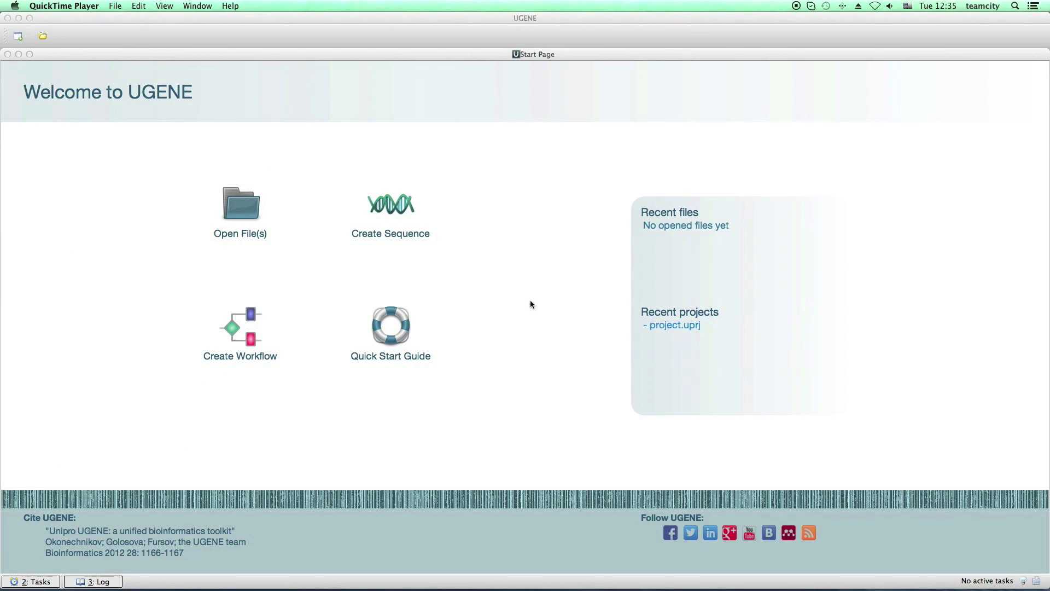
- Open project.uprj, load chr1_first_10m.fa, and preview the Intersect annotations sample
{"action": "left_click", "coordinate": [657, 324]}
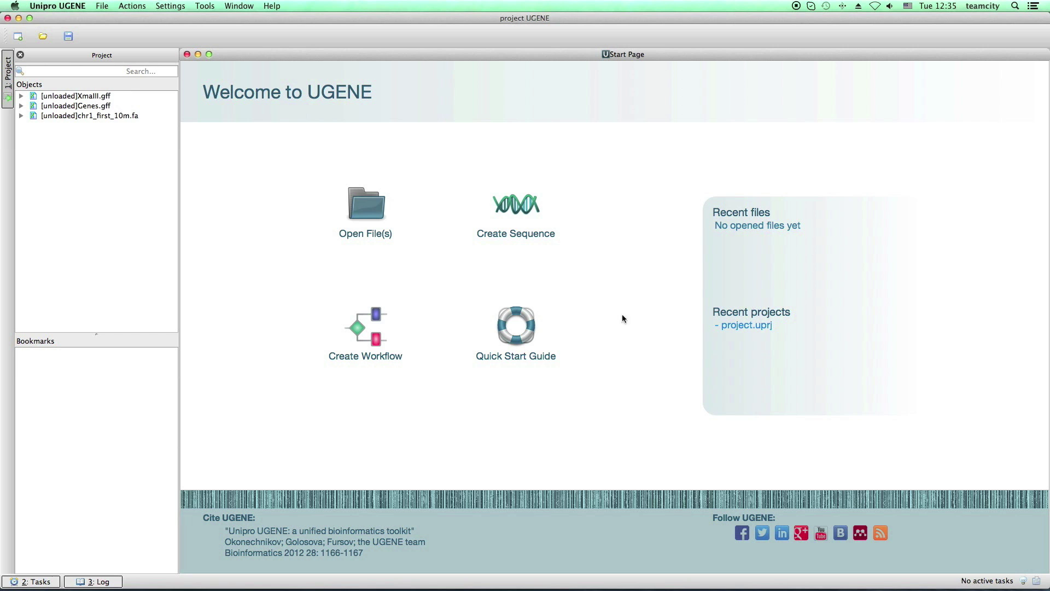
{"action": "double_click", "coordinate": [90, 118]}
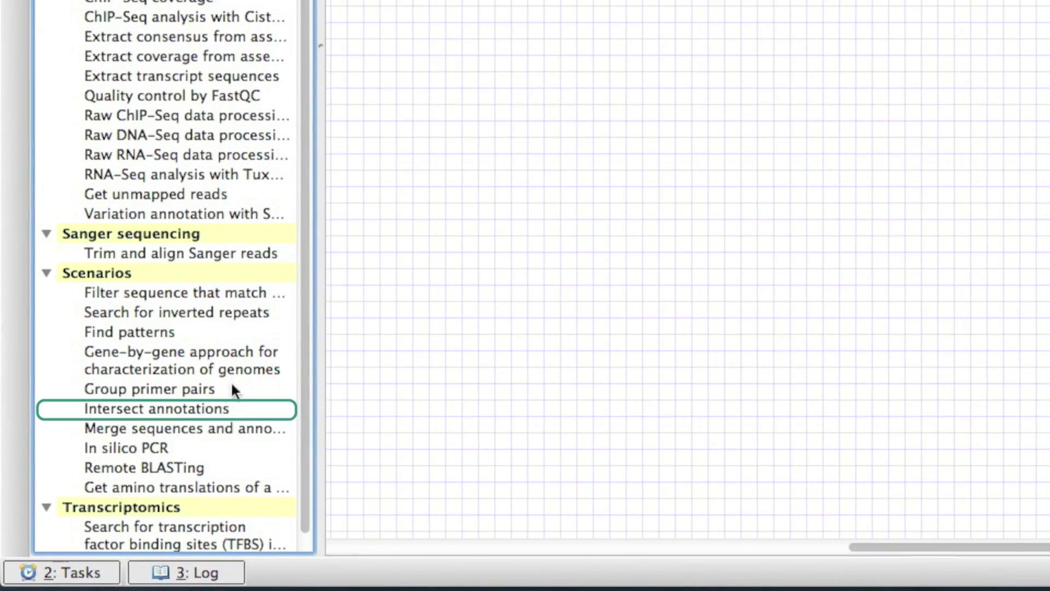
{"action": "left_click", "coordinate": [208, 410]}
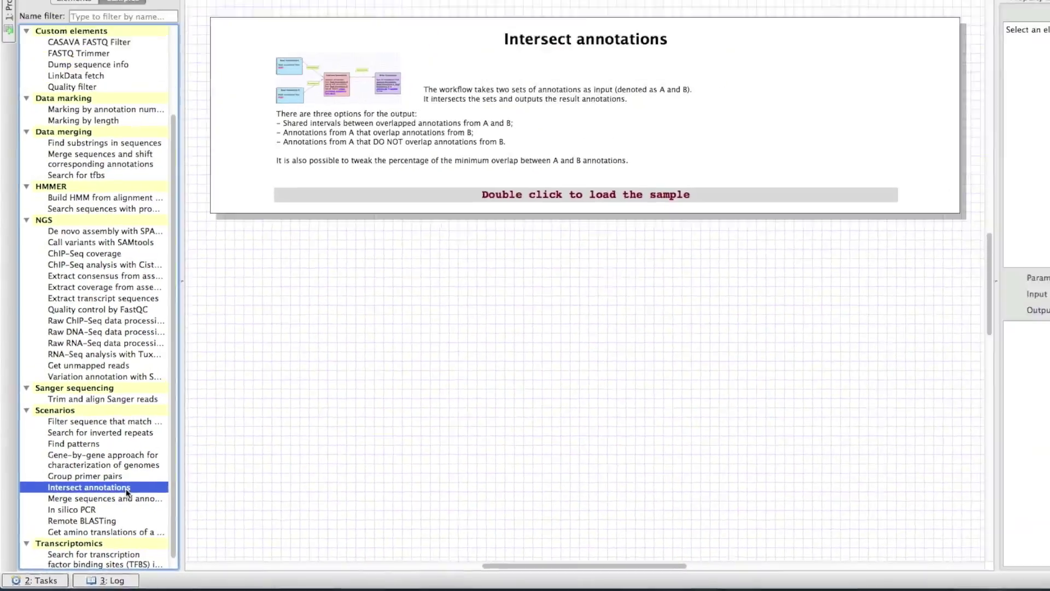
- Load the Intersect annotations sample with Xmalll.gff as set A and Genes.gff as set B, then run it
{"action": "double_click", "coordinate": [164, 409]}
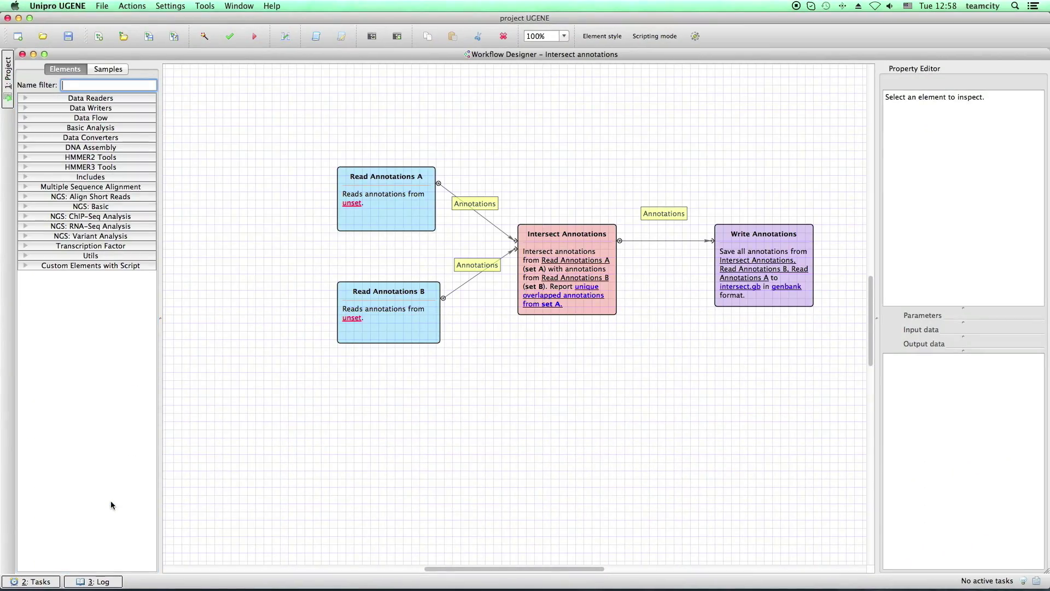
{"action": "left_click", "coordinate": [396, 216]}
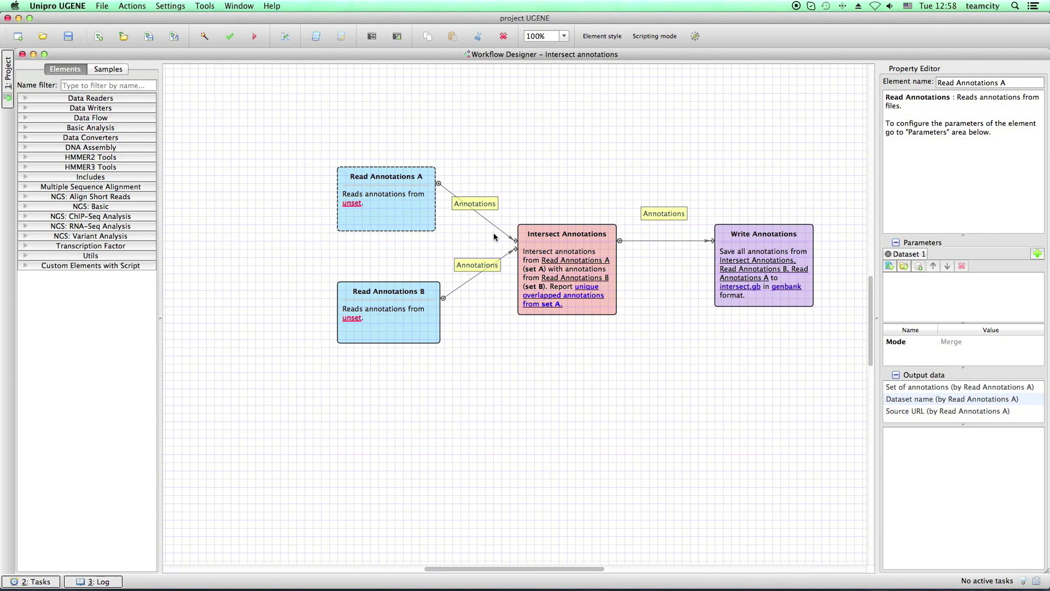
{"action": "left_click", "coordinate": [890, 266]}
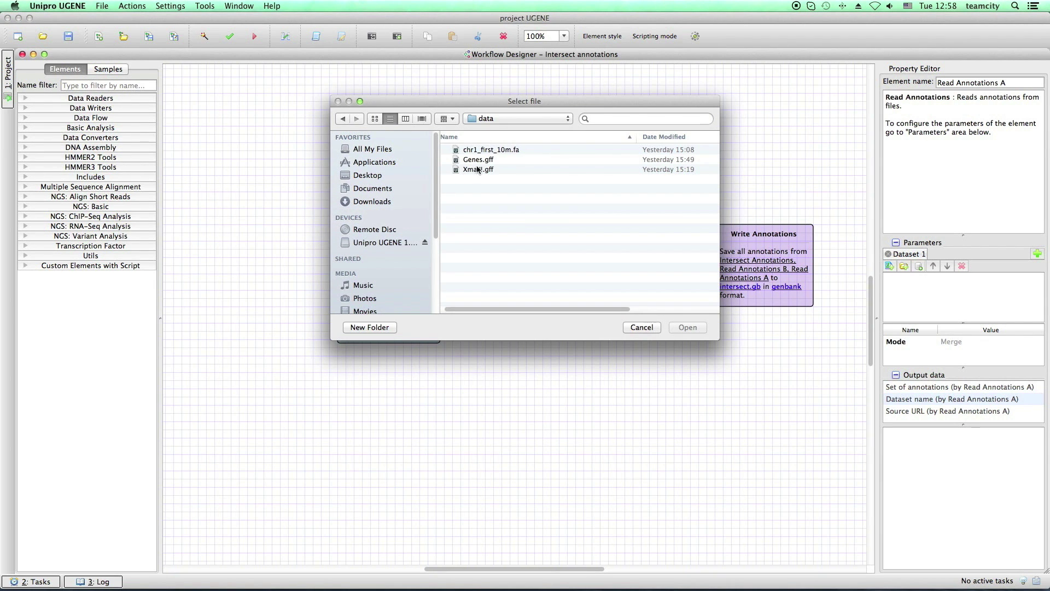
{"action": "double_click", "coordinate": [477, 170]}
{"action": "left_click", "coordinate": [418, 296]}
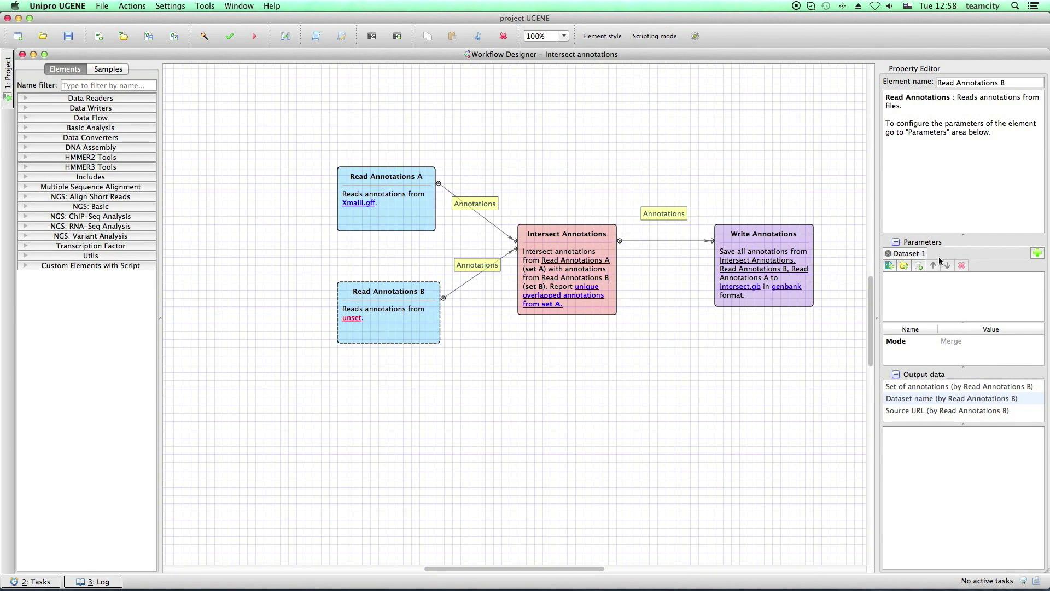
{"action": "left_click", "coordinate": [890, 266]}
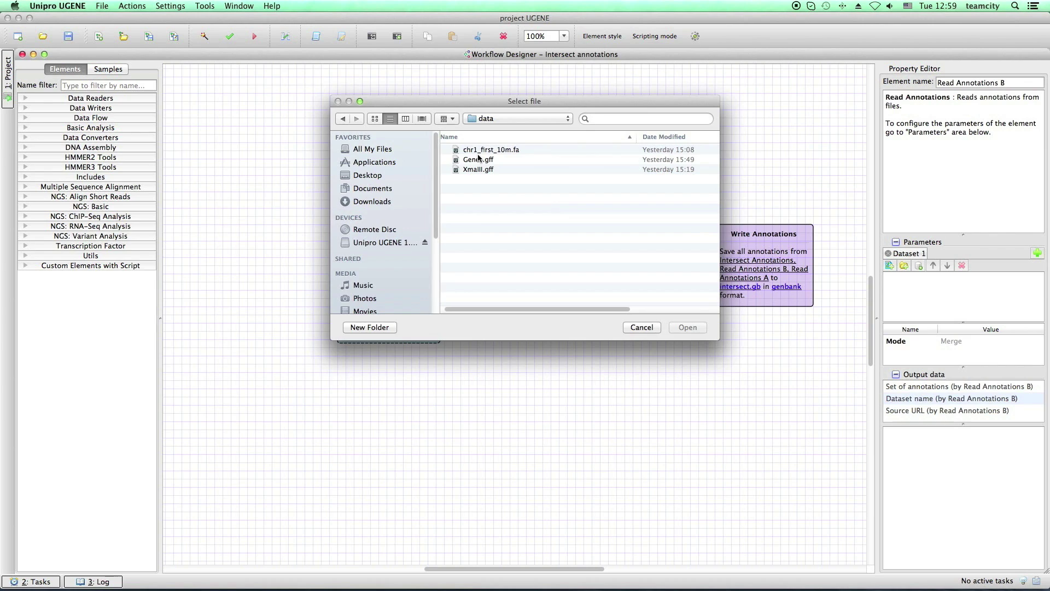
{"action": "double_click", "coordinate": [478, 159]}
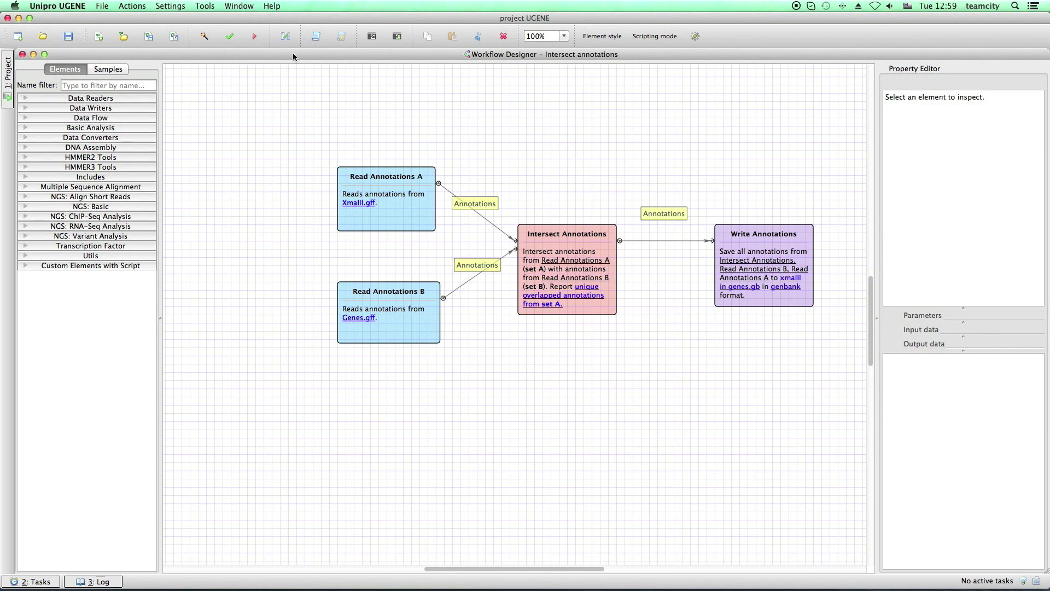
{"action": "left_click", "coordinate": [260, 40]}
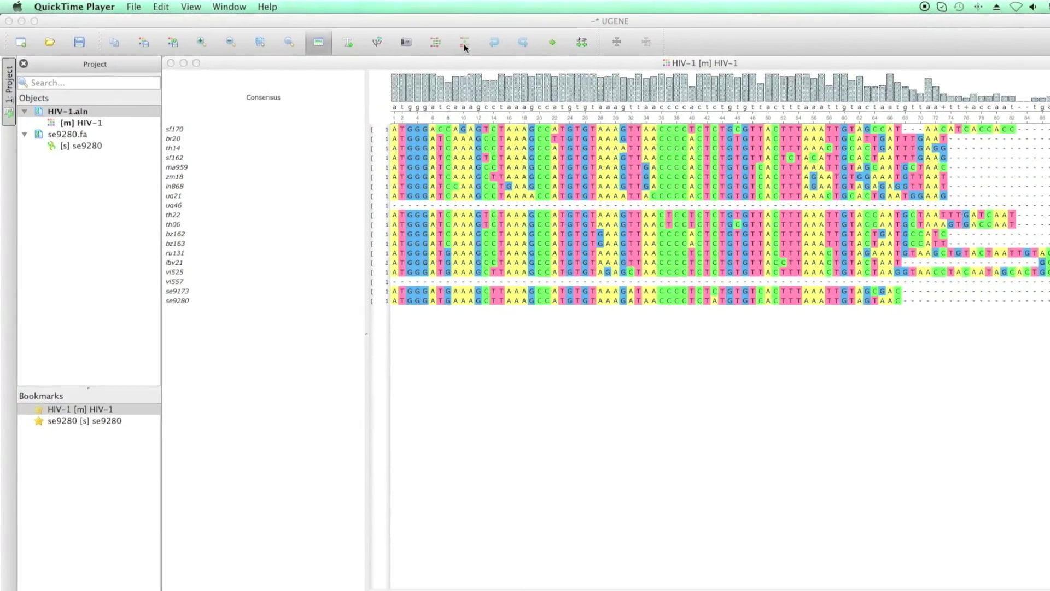
- Add the th06 sequence from th06.fa to the alignment
{"action": "left_click", "coordinate": [465, 44]}
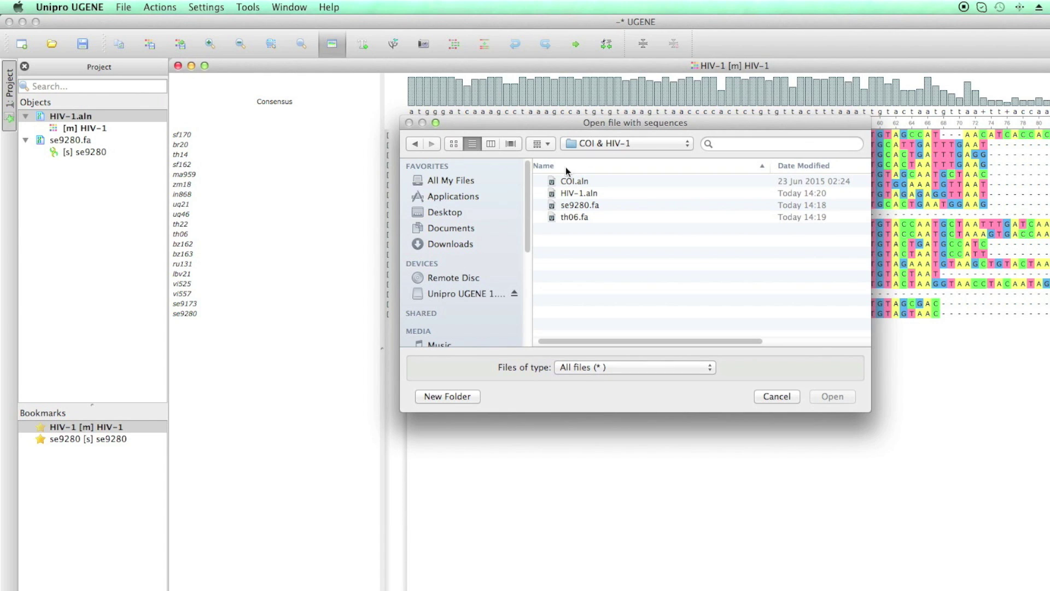
{"action": "left_click", "coordinate": [572, 221]}
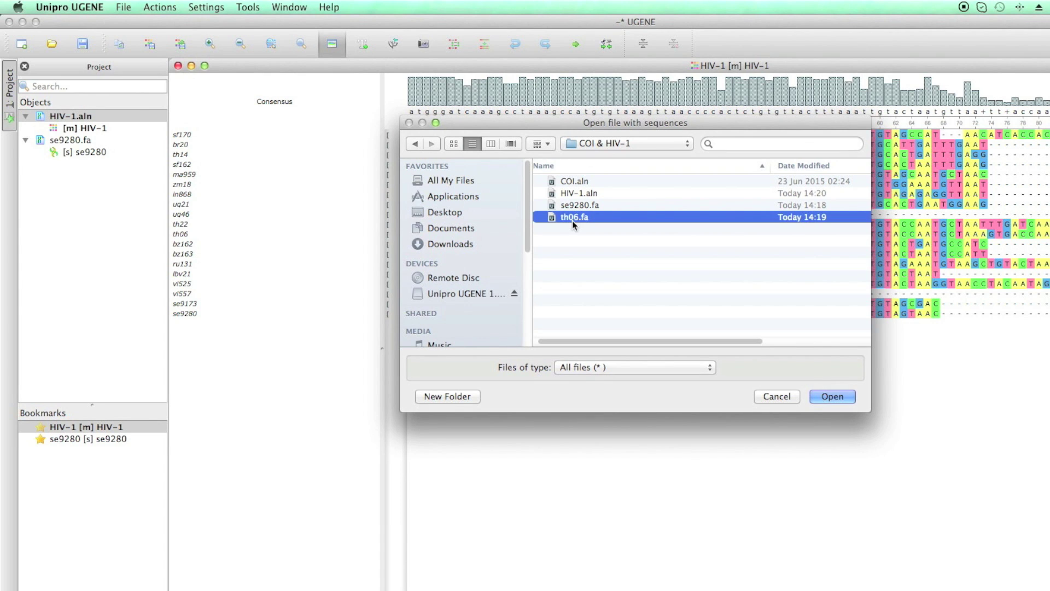
{"action": "left_click", "coordinate": [832, 397]}
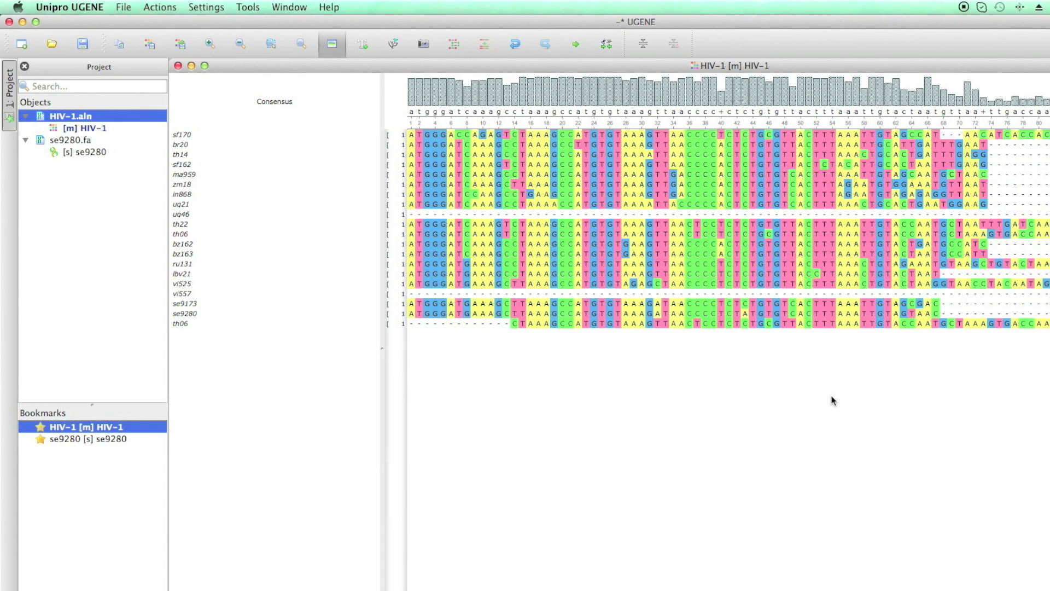
- Add the se9280 sequence object from the project to the HIV-1 alignment
{"action": "left_click", "coordinate": [103, 153]}
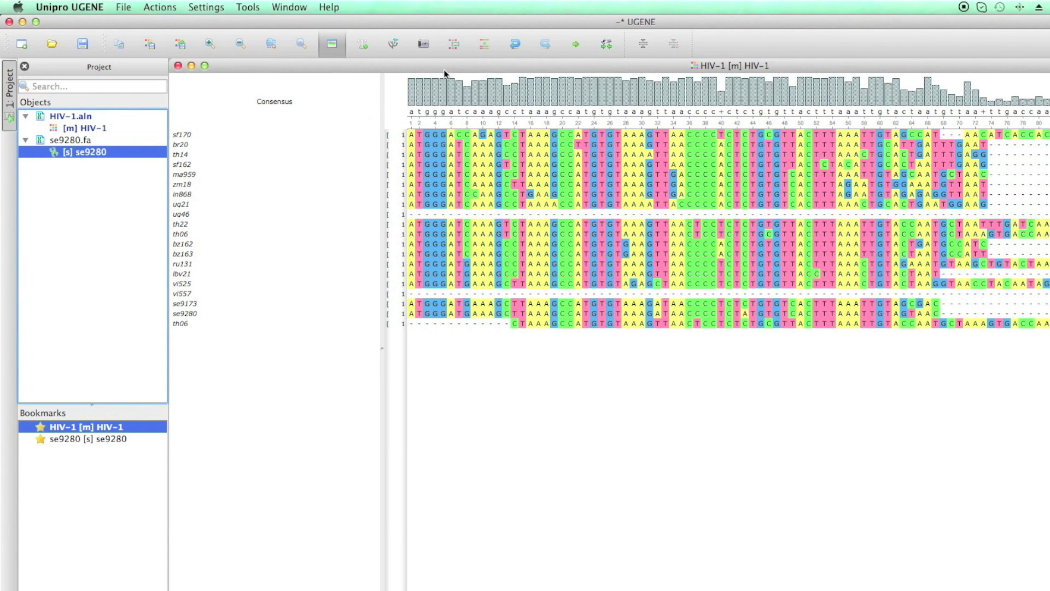
{"action": "left_click", "coordinate": [485, 46]}
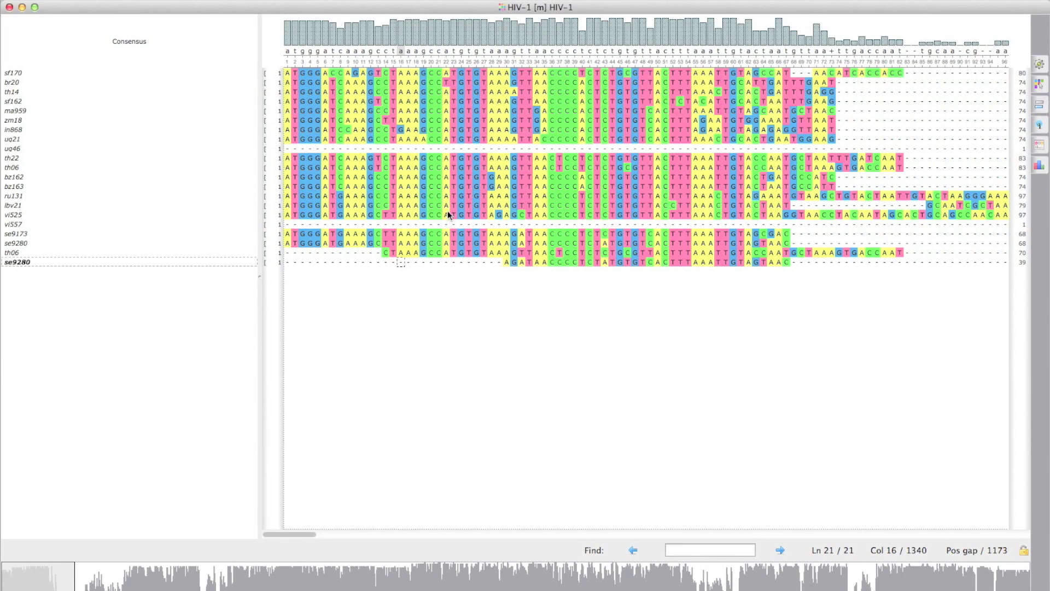
{"action": "right_click", "coordinate": [447, 200]}
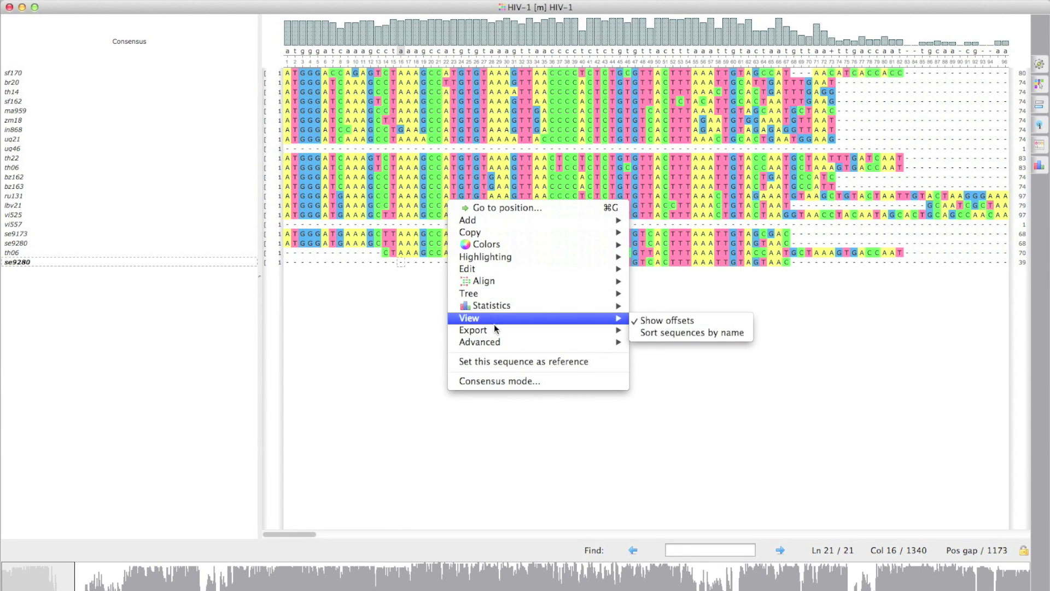
- Export the HIV-1 alignment as an image in svg format
{"action": "mouse_move", "coordinate": [498, 331]}
{"action": "left_click", "coordinate": [667, 334]}
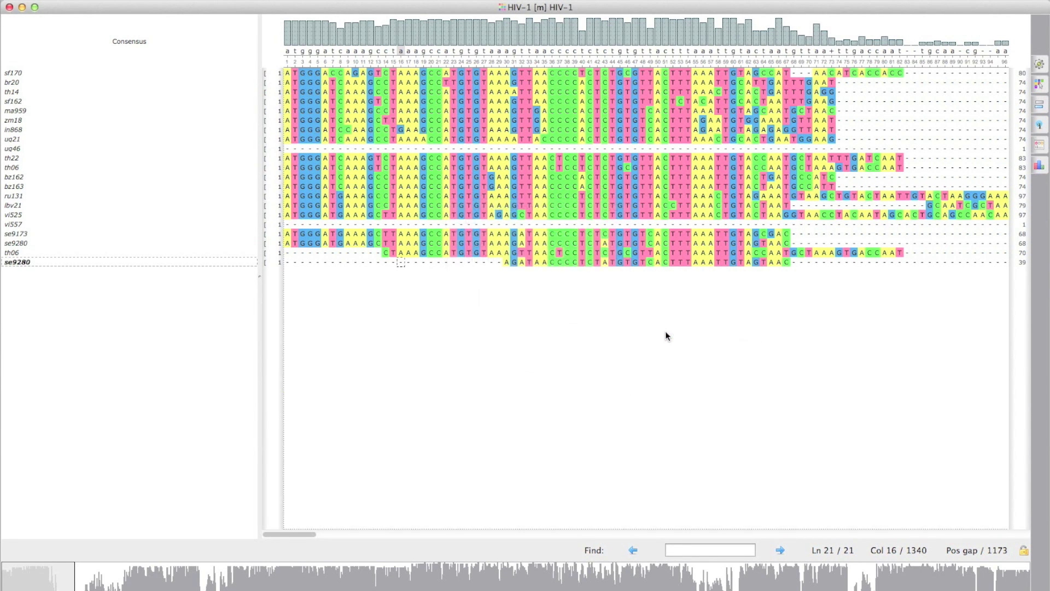
{"action": "left_click", "coordinate": [385, 331]}
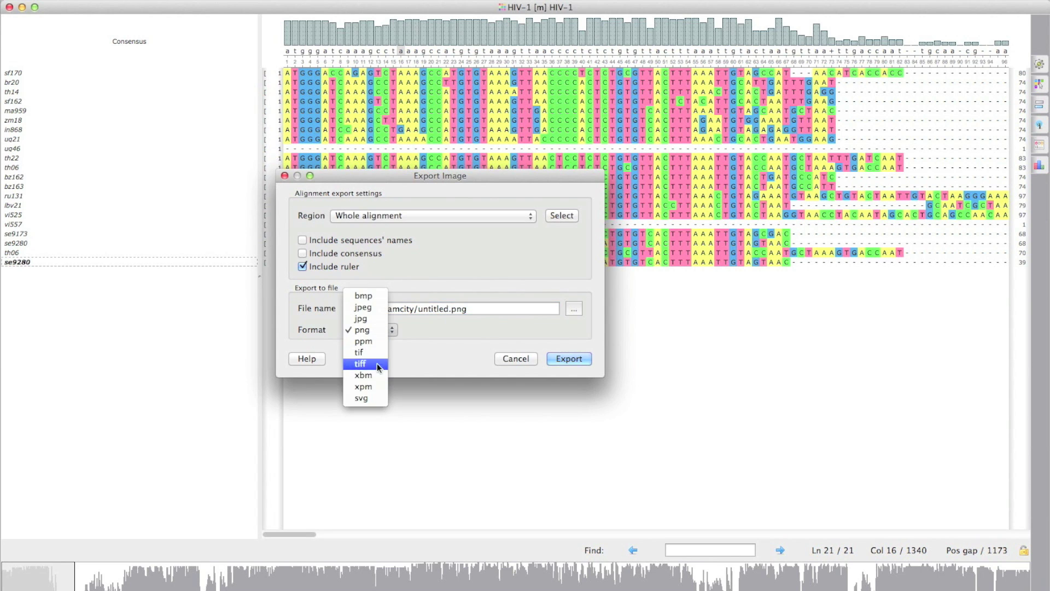
{"action": "left_click", "coordinate": [365, 396]}
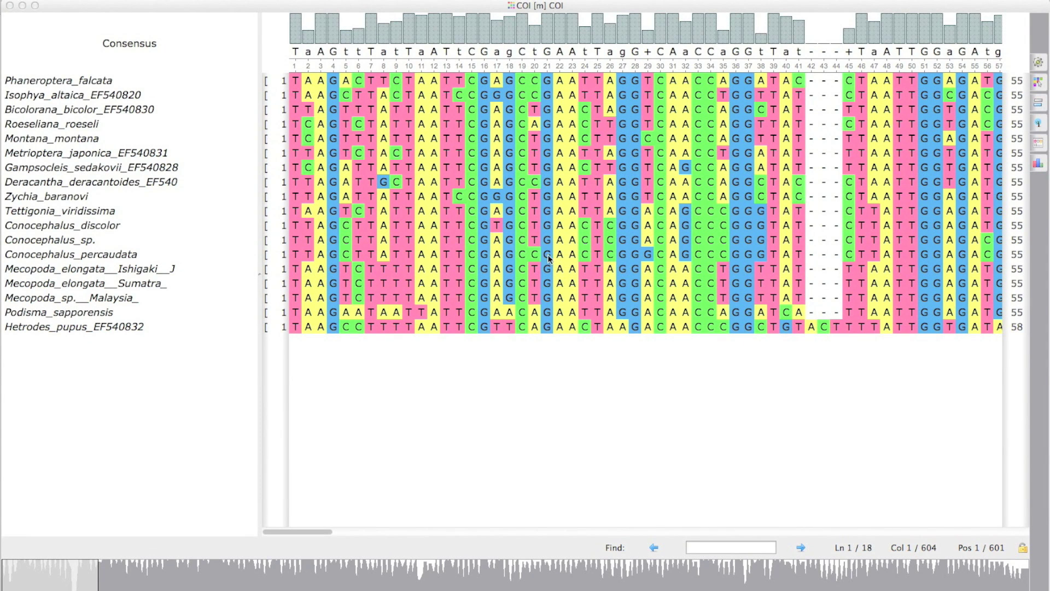
- Copy the first 18 columns of eleven COI sequences as formatted text
{"action": "left_click_drag", "start_coordinate": [512, 229], "coordinate": [293, 78]}
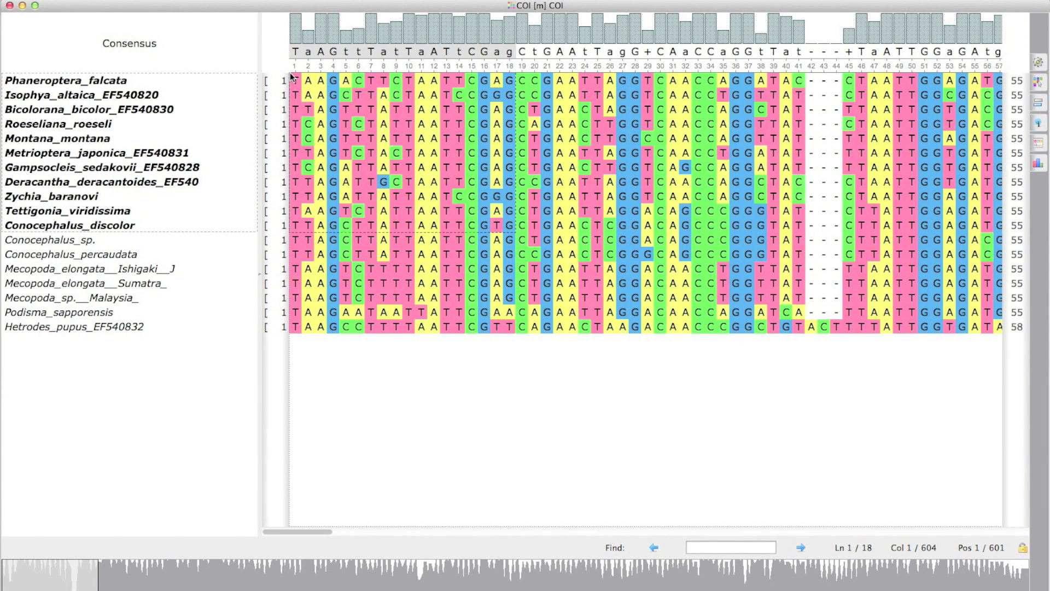
{"action": "right_click", "coordinate": [351, 105]}
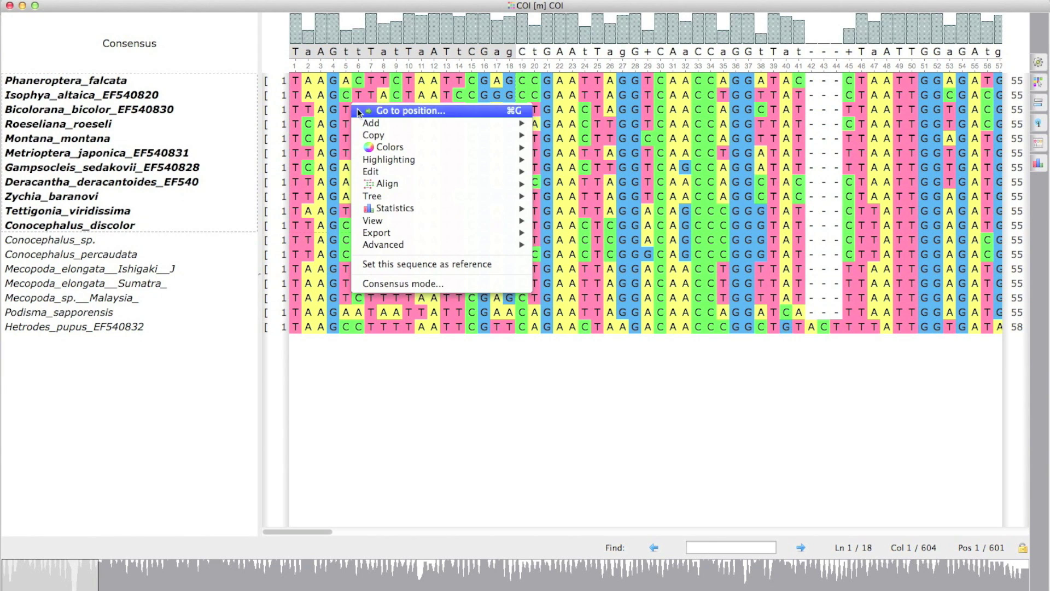
{"action": "mouse_move", "coordinate": [414, 141]}
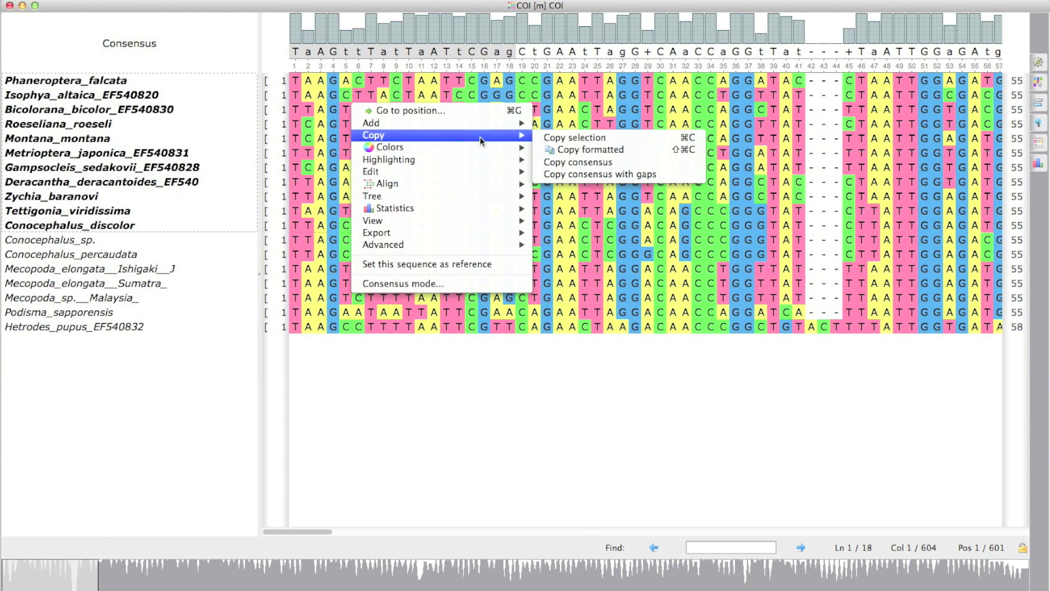
{"action": "left_click", "coordinate": [581, 150]}
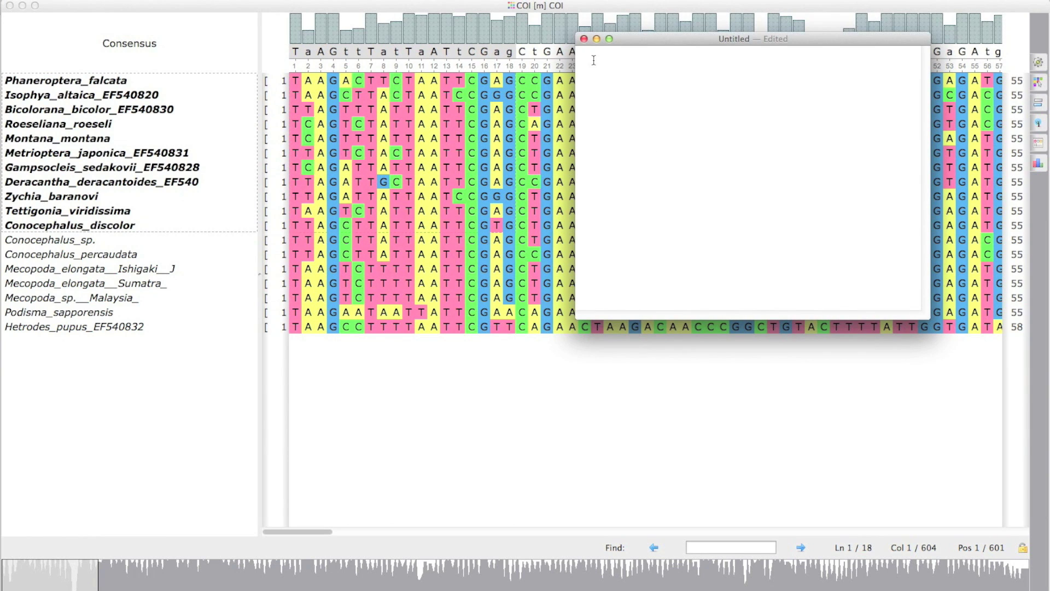
- Paste the CLUSTAL W block into the text document, then show UGENE's General alignment settings
{"action": "right_click", "coordinate": [594, 54]}
{"action": "left_click", "coordinate": [617, 79]}
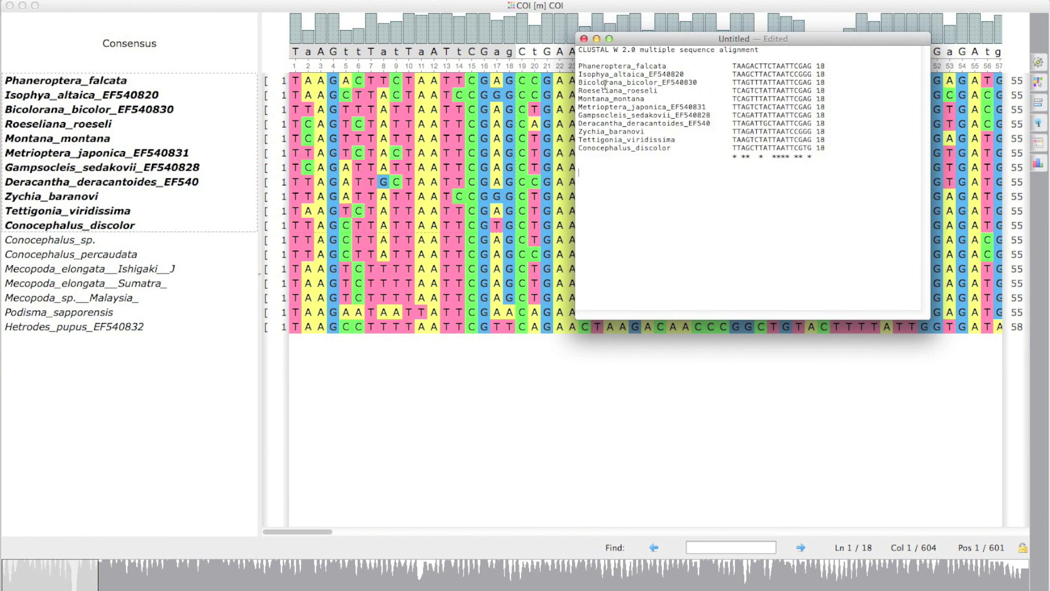
{"action": "left_click", "coordinate": [545, 125]}
{"action": "left_click", "coordinate": [1038, 62]}
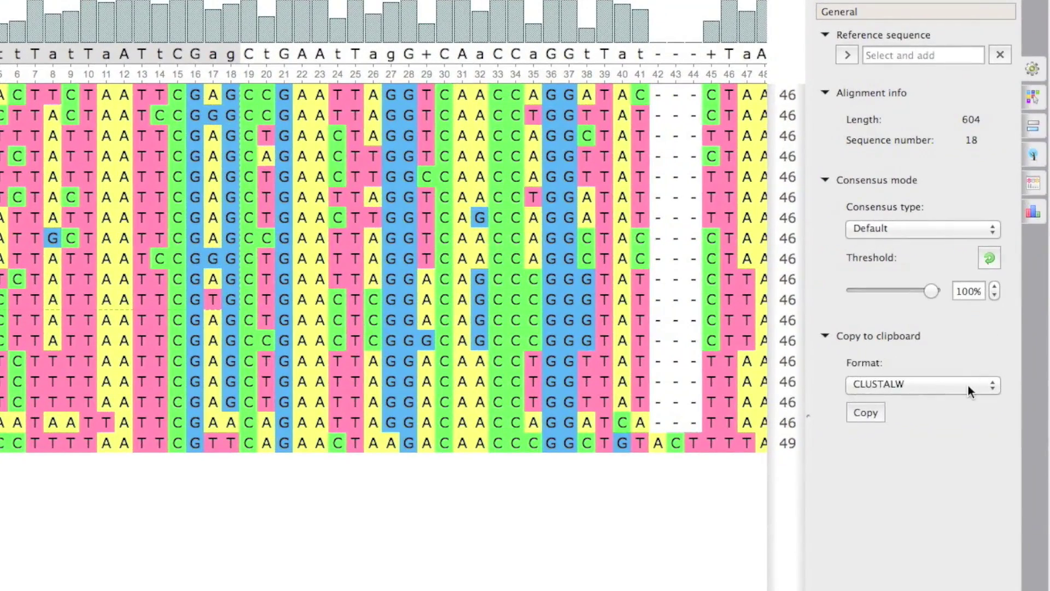
- Switch the clipboard copy format to Stockholm and paste the block into the text document
{"action": "left_click", "coordinate": [972, 371]}
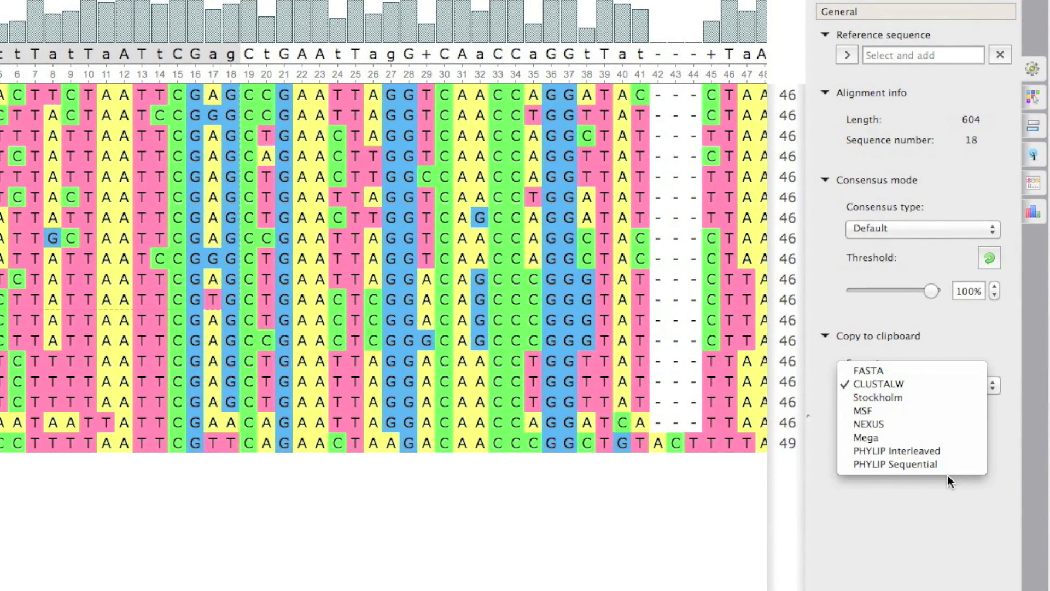
{"action": "left_click", "coordinate": [947, 399]}
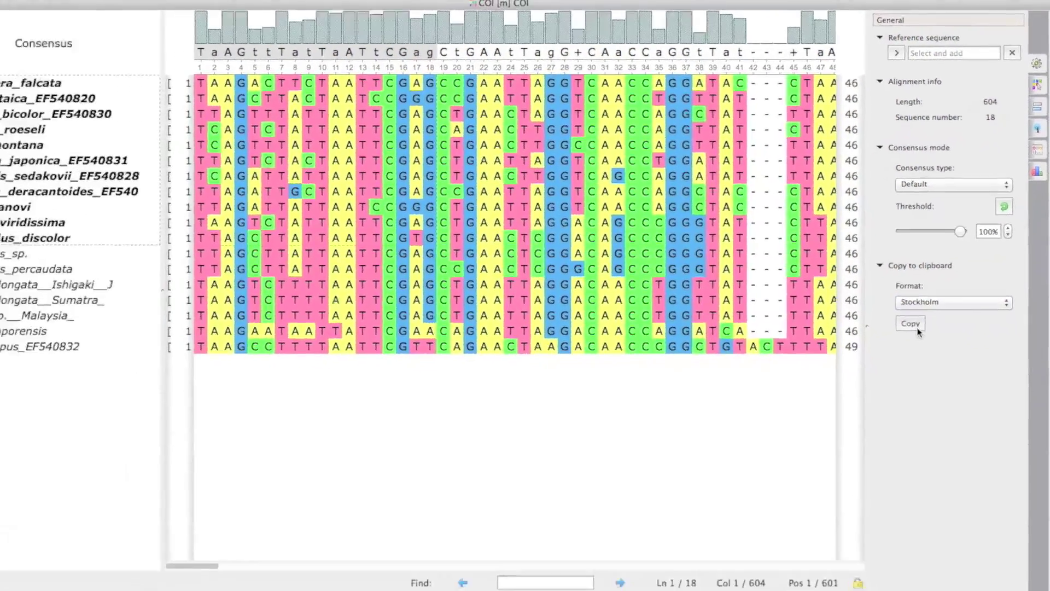
{"action": "key", "text": "super+Tab"}
{"action": "key", "text": "super+v"}
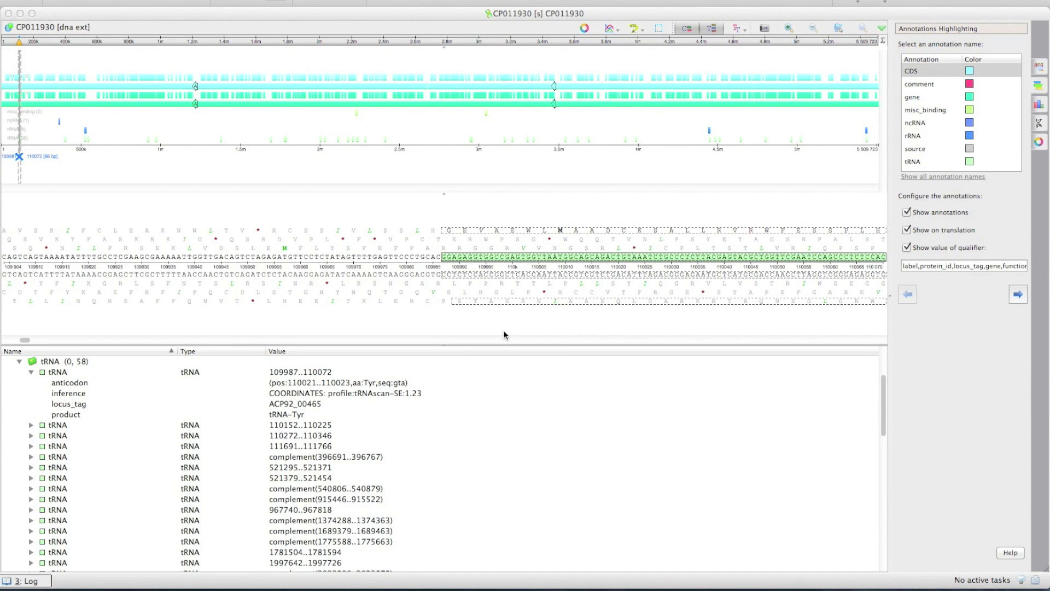
- Check anticodon 110021..110023, remove bases 109930..109950 without updating qualifiers, then recheck 110021..110023
{"action": "left_click", "coordinate": [623, 256]}
{"action": "left_click_drag", "start_coordinate": [638, 258], "coordinate": [640, 258]}
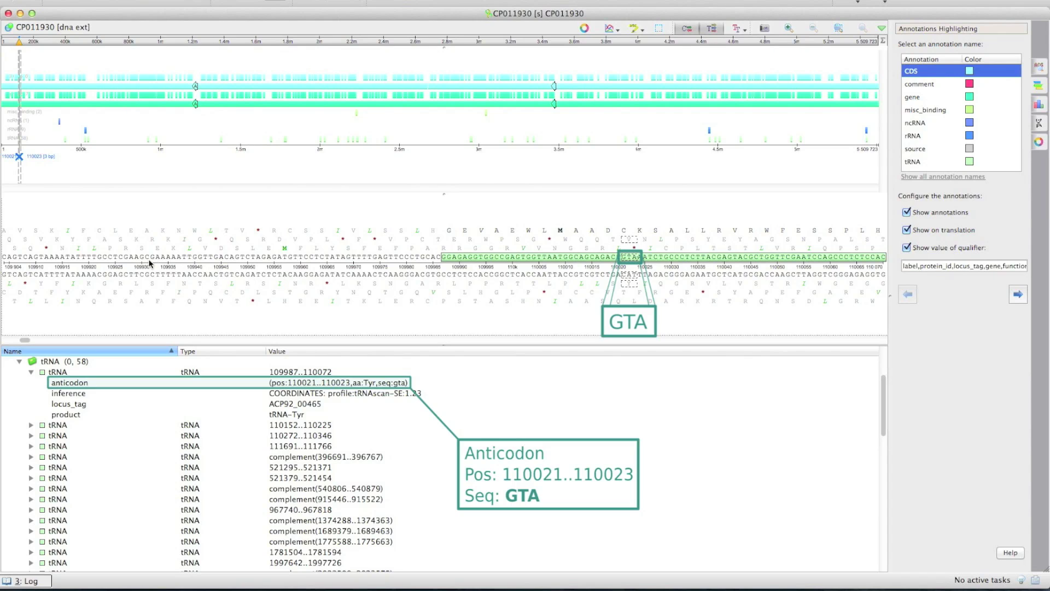
{"action": "left_click_drag", "start_coordinate": [141, 258], "coordinate": [251, 267]}
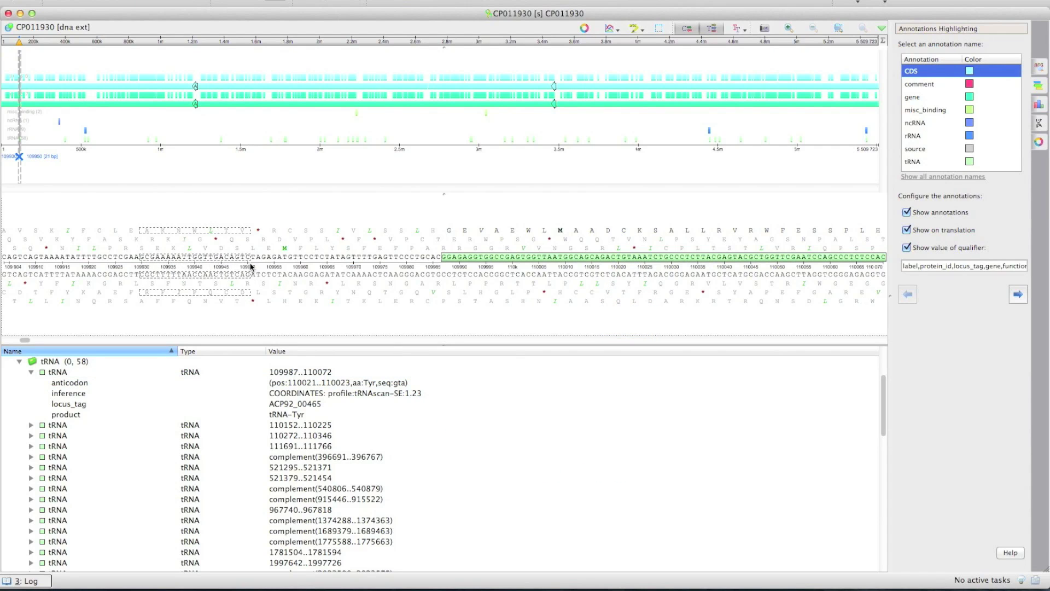
{"action": "right_click", "coordinate": [239, 262]}
{"action": "mouse_move", "coordinate": [296, 367]}
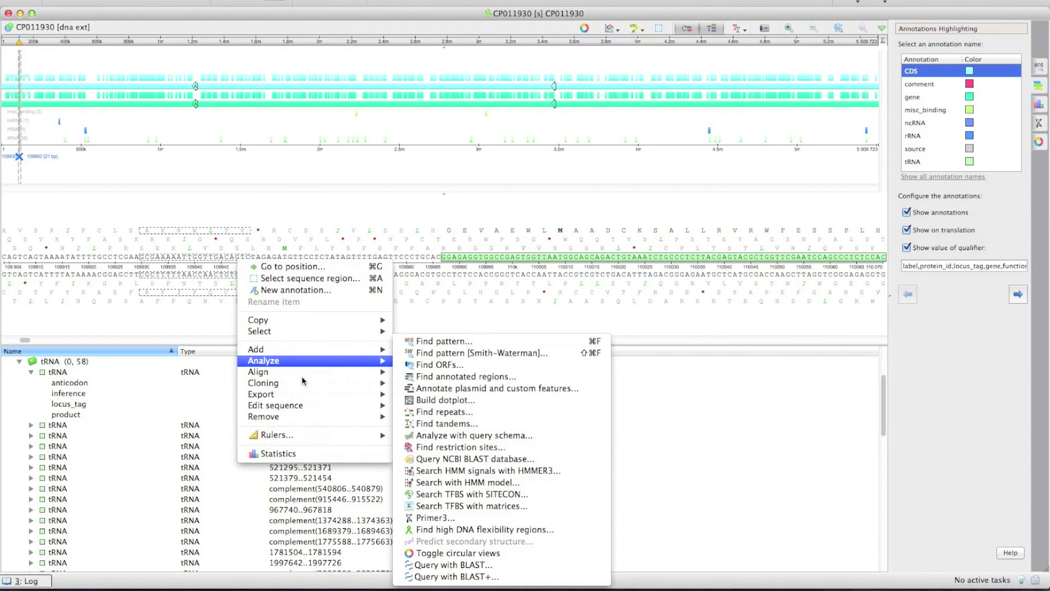
{"action": "mouse_move", "coordinate": [314, 408]}
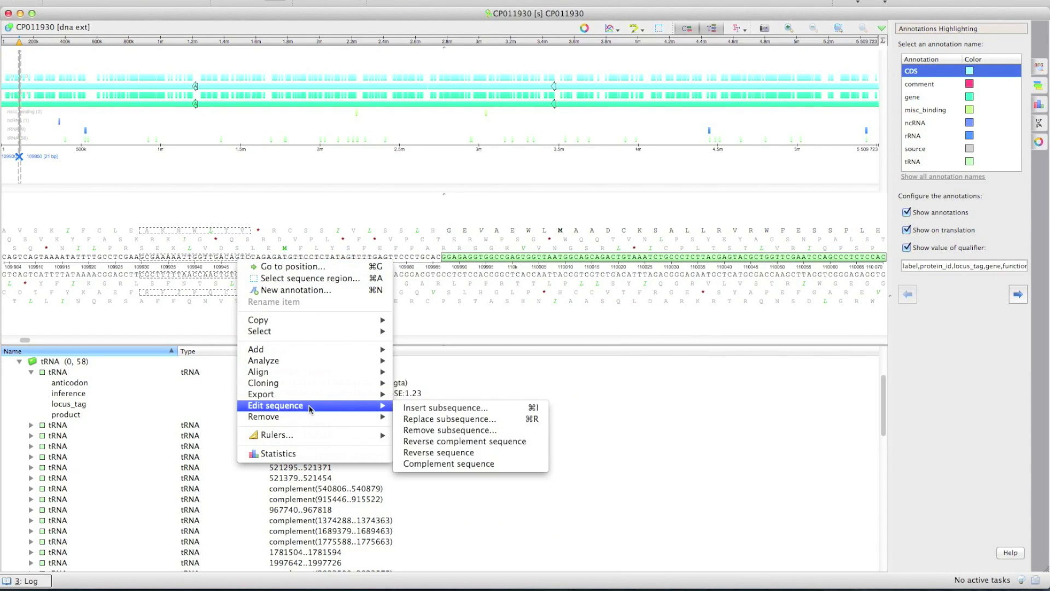
{"action": "left_click", "coordinate": [482, 432]}
{"action": "left_click", "coordinate": [542, 359]}
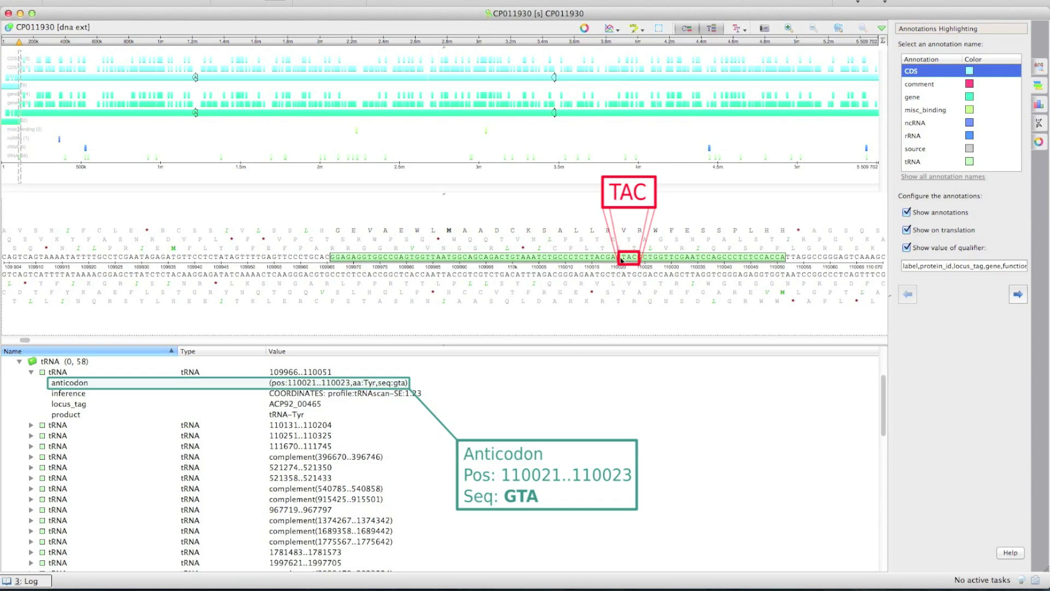
{"action": "left_click_drag", "start_coordinate": [627, 257], "coordinate": [641, 256]}
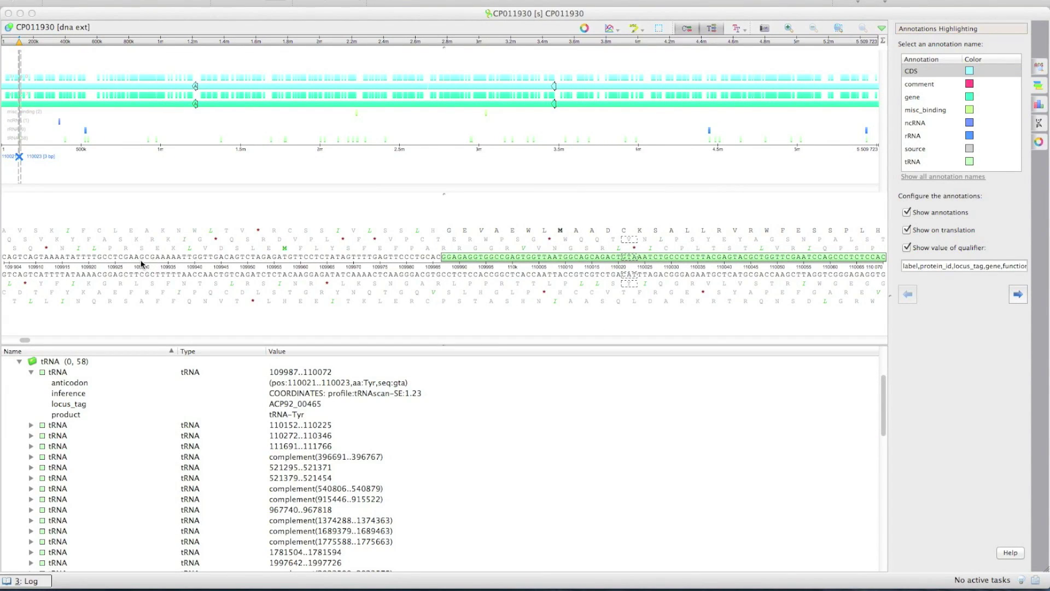
- Remove bases 109930..109950 recalculating qualifiers, then select anticodon 110000..110002 to confirm it reads GTA
{"action": "left_click_drag", "start_coordinate": [141, 264], "coordinate": [220, 265]}
{"action": "right_click", "coordinate": [240, 263]}
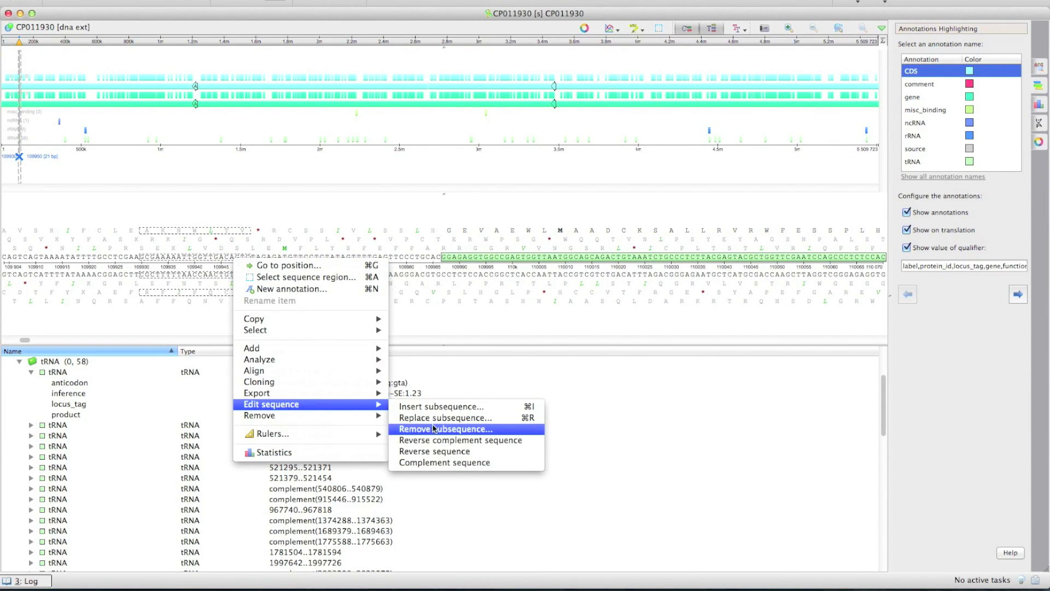
{"action": "left_click", "coordinate": [476, 422]}
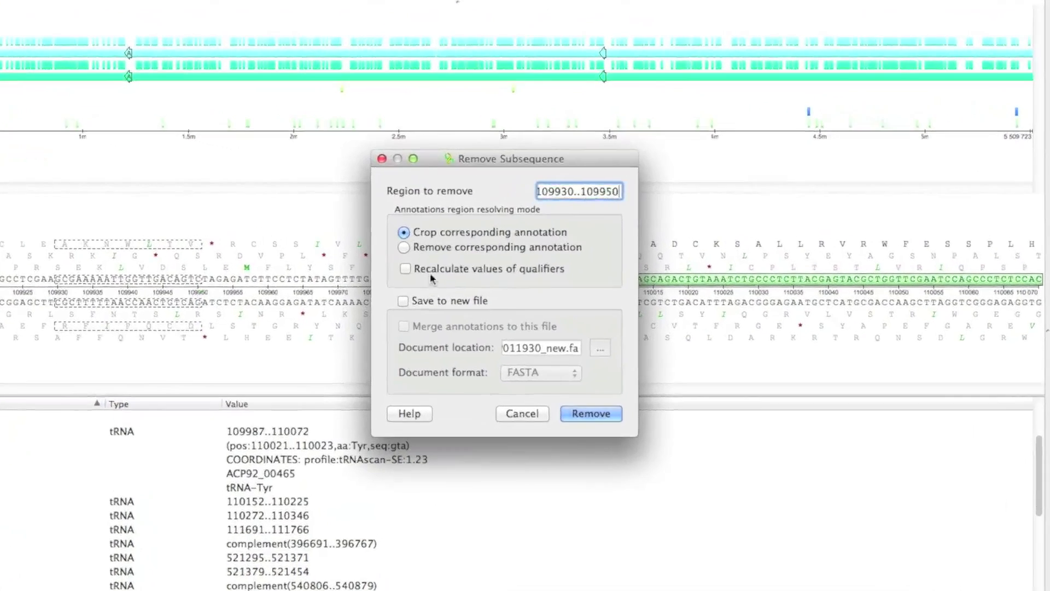
{"action": "left_click", "coordinate": [424, 256]}
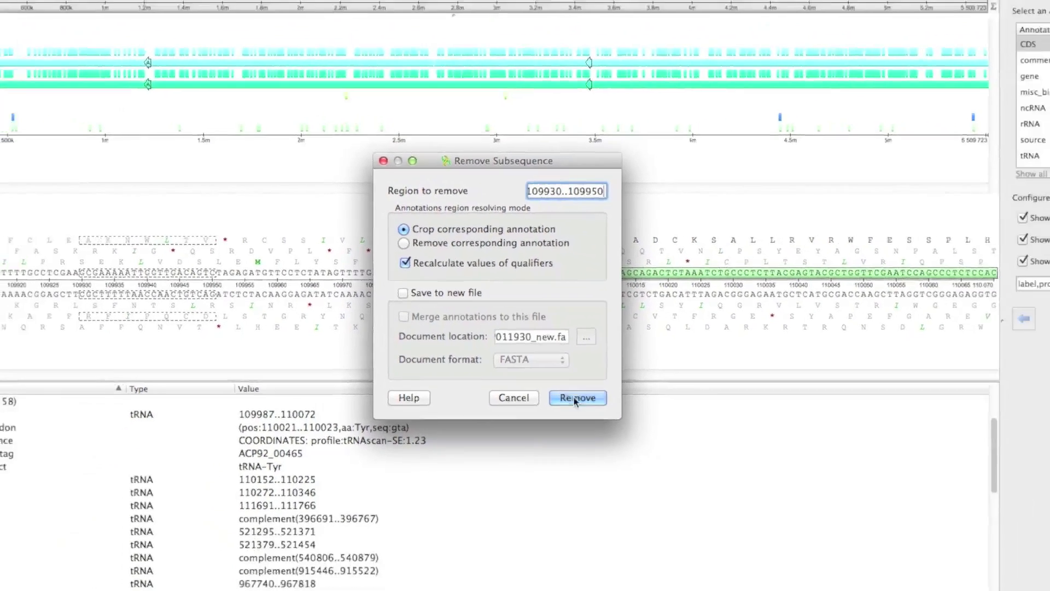
{"action": "left_click", "coordinate": [610, 436]}
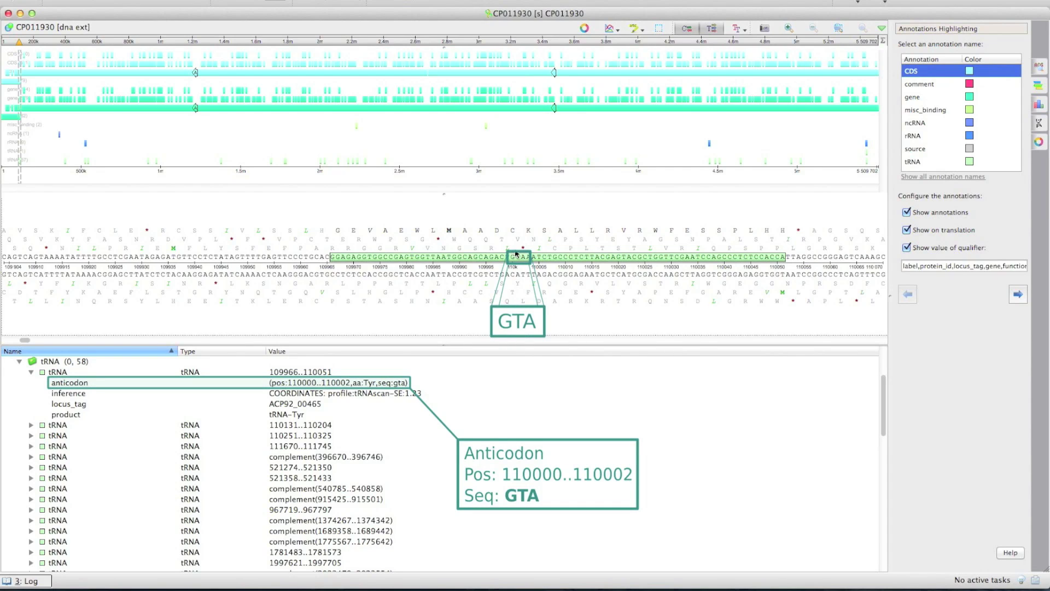
{"action": "left_click_drag", "start_coordinate": [516, 254], "coordinate": [526, 255]}
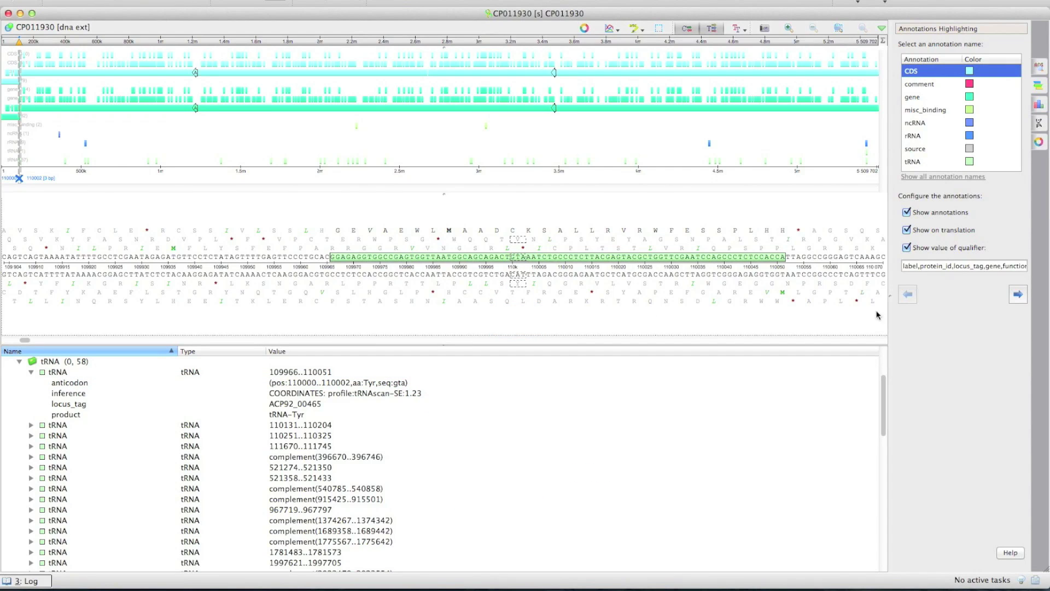
- Drag the splitter left to widen the Annotations Highlighting panel next to the CP011930 sequence
{"action": "mouse_move", "coordinate": [890, 316]}
{"action": "left_mouse_down"}
{"action": "mouse_move", "coordinate": [760, 333]}
{"action": "mouse_move", "coordinate": [833, 335]}
{"action": "left_mouse_up"}
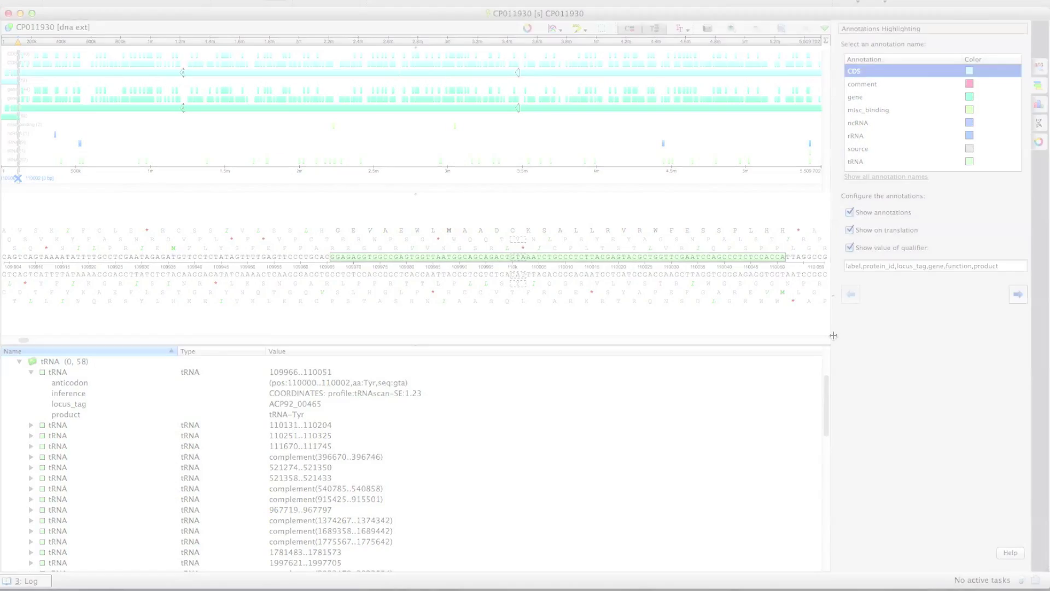